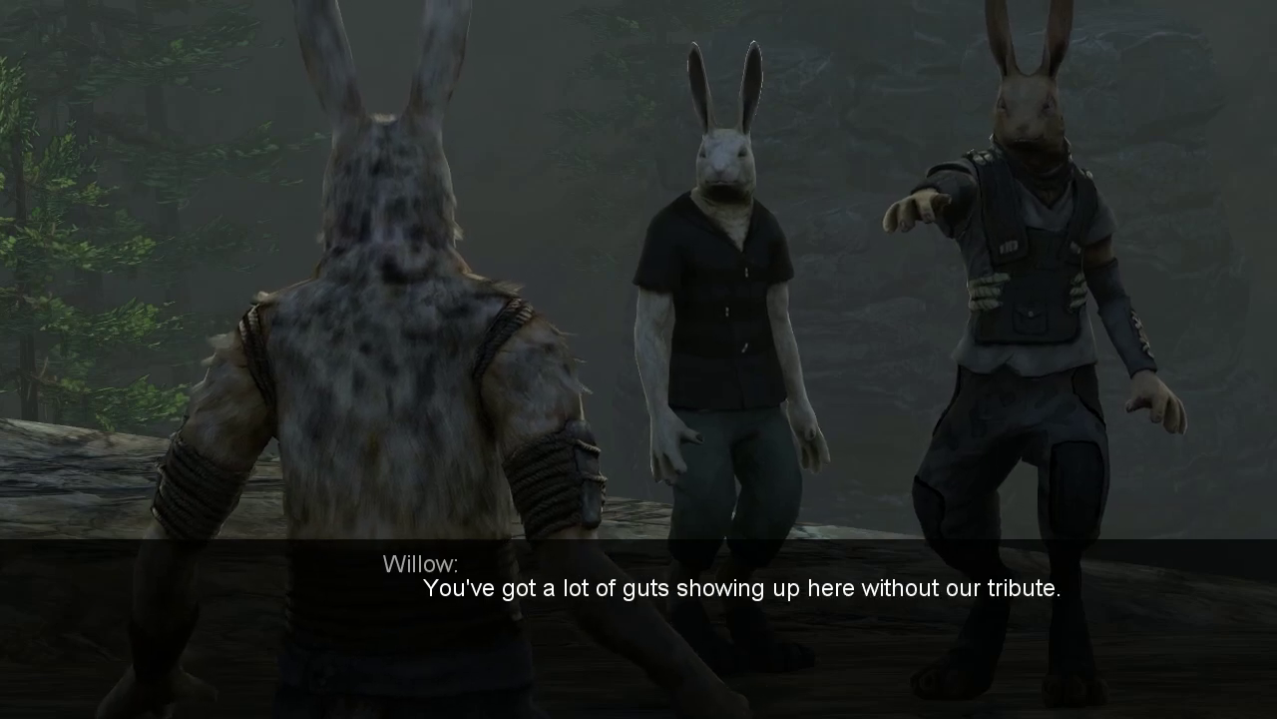
{"action": "key", "text": "space"}
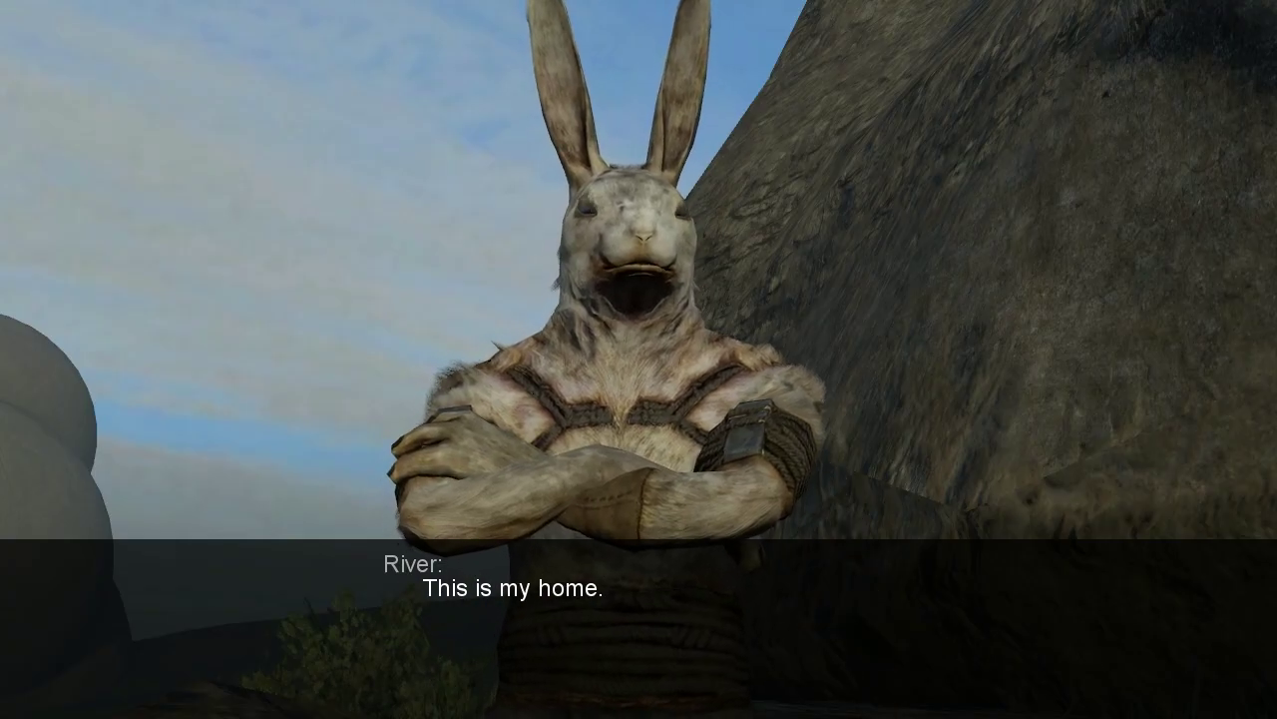
{"action": "key", "text": "Return"}
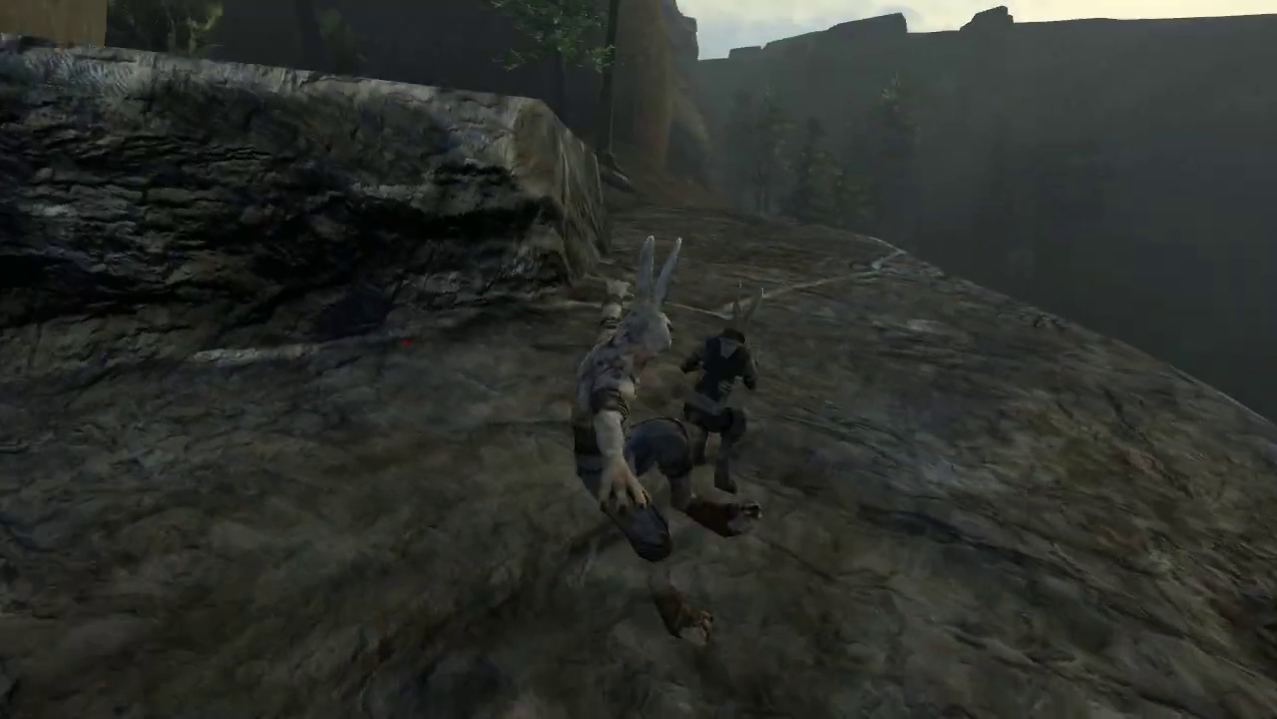
{"action": "key", "text": "w"}
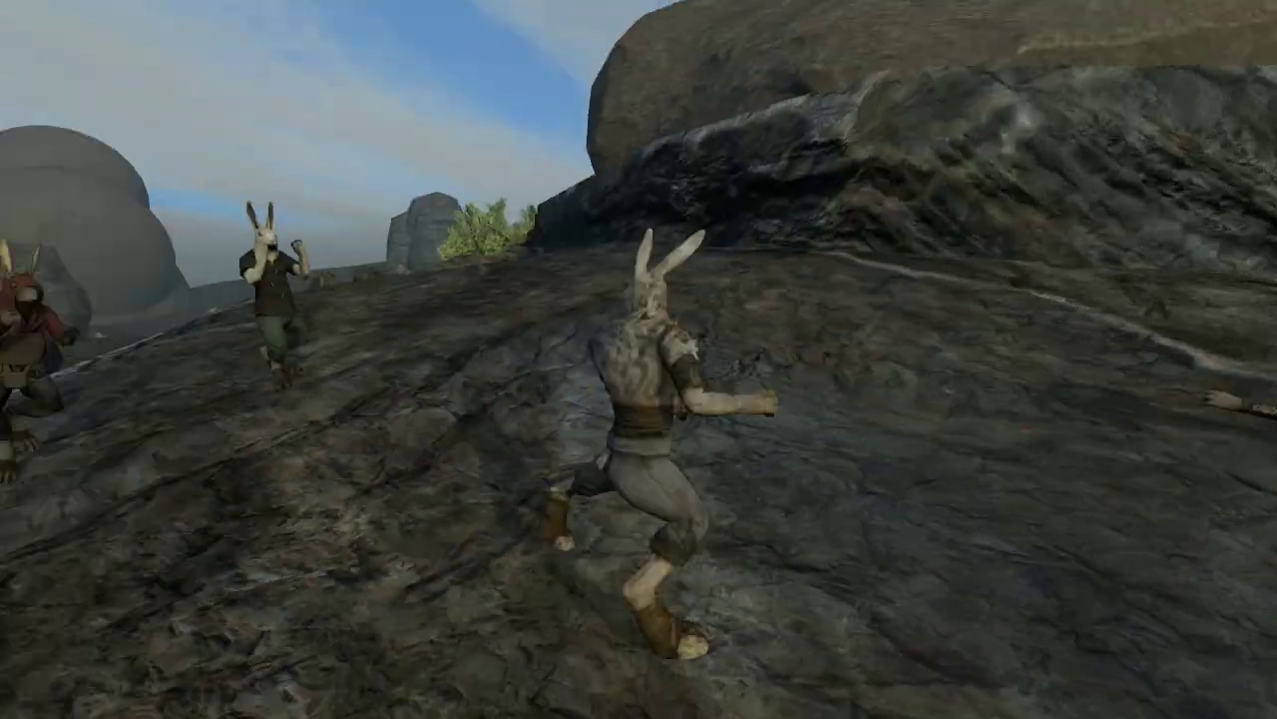
{"action": "key", "text": "w"}
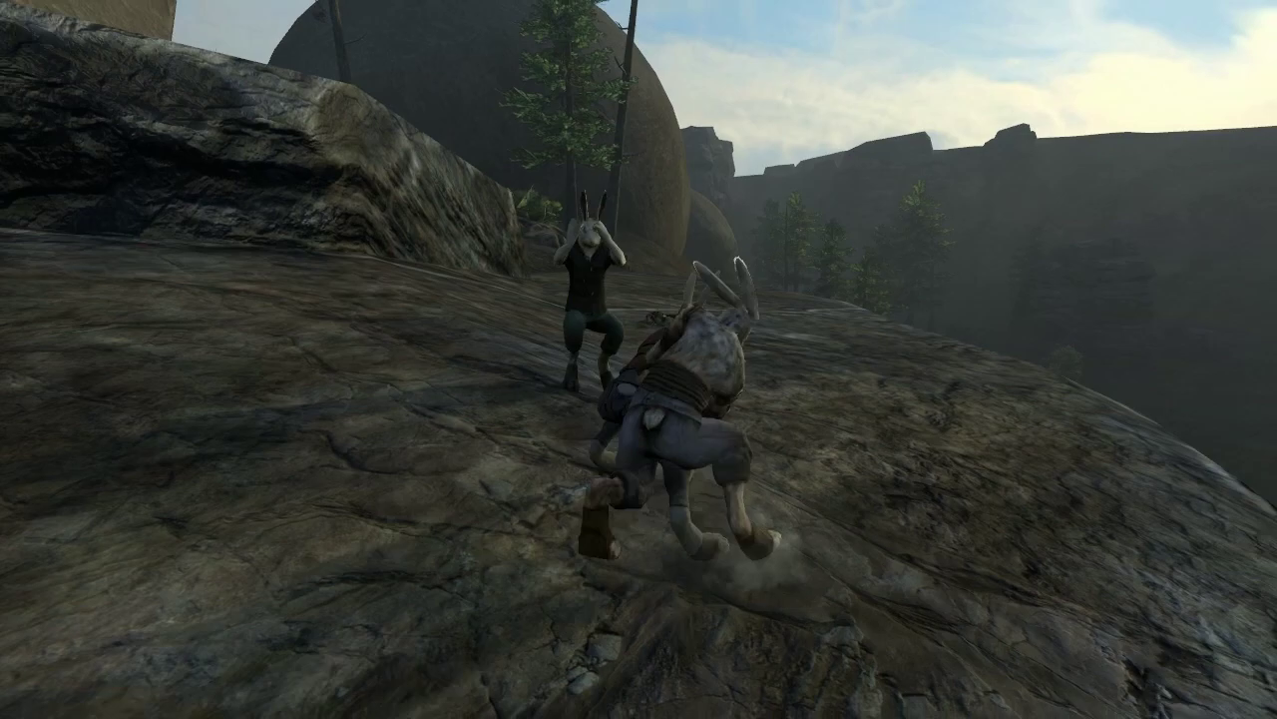
{"action": "key", "text": "w"}
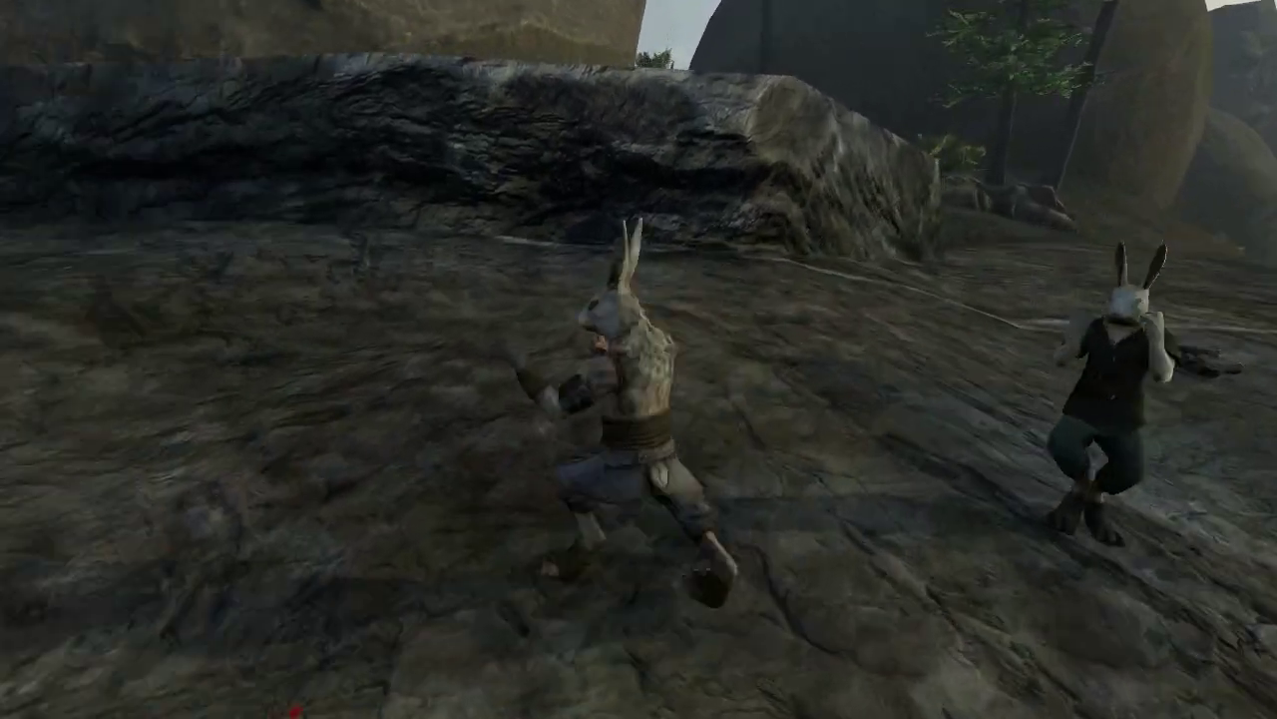
{"action": "key", "text": "w"}
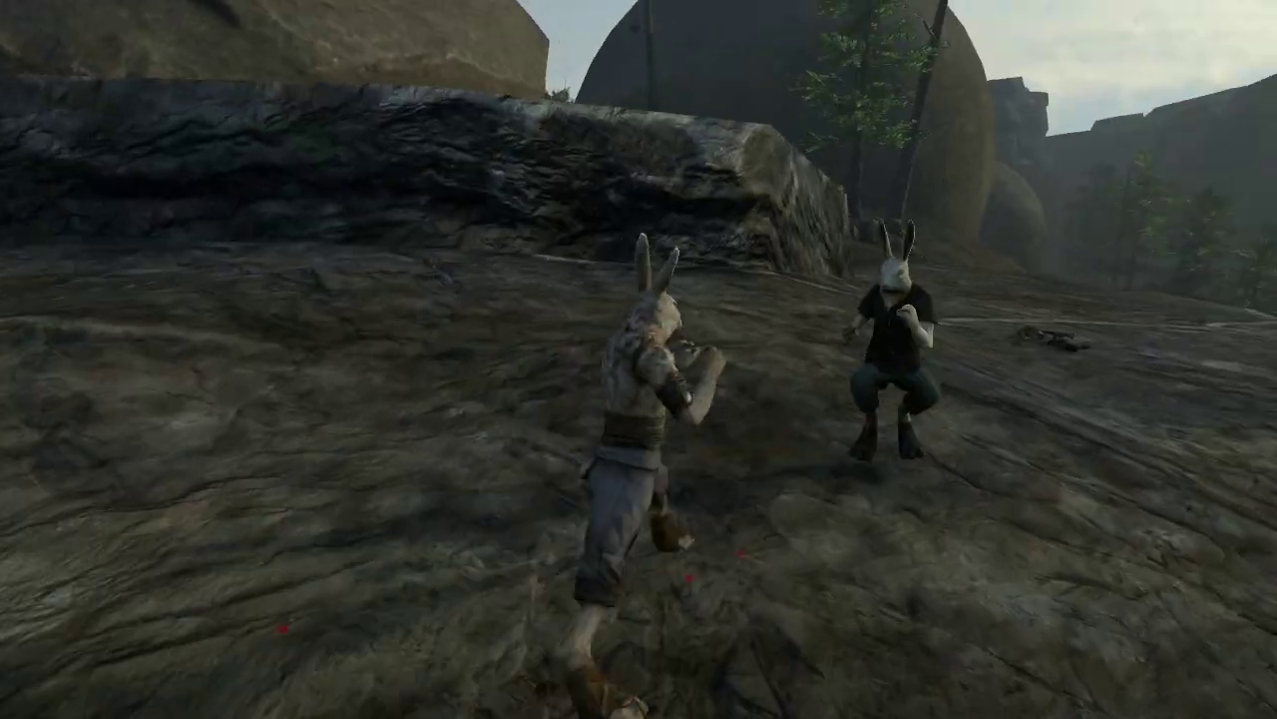
{"action": "key", "text": "w"}
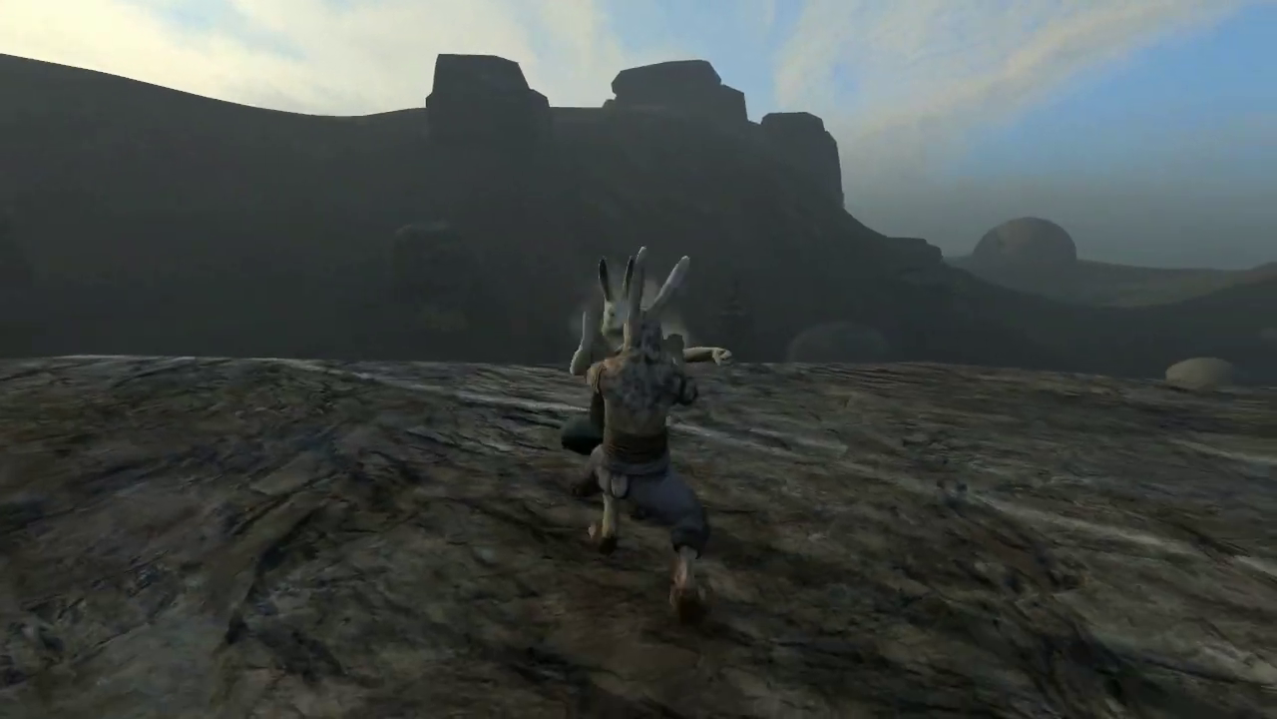
{"action": "key", "text": "w"}
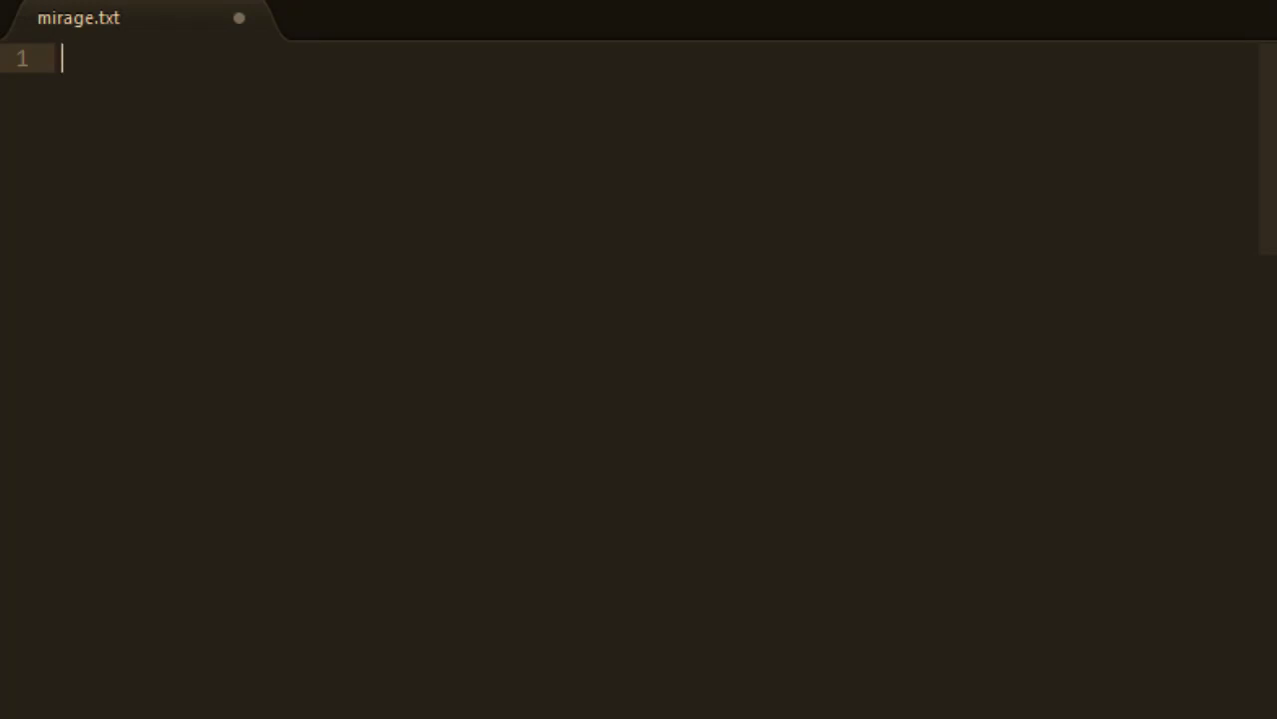
Write four say 1 "Thorn" lines: "You there!", "Do you have any water?", "...[wait 0.2] it's a rock.", "I'm going to die out here."
{"action": "type", "text": "\""}
{"action": "key", "text": "Return"}
{"action": "type", "text": "say 1 \"Thorn\" \"Do you have an"}
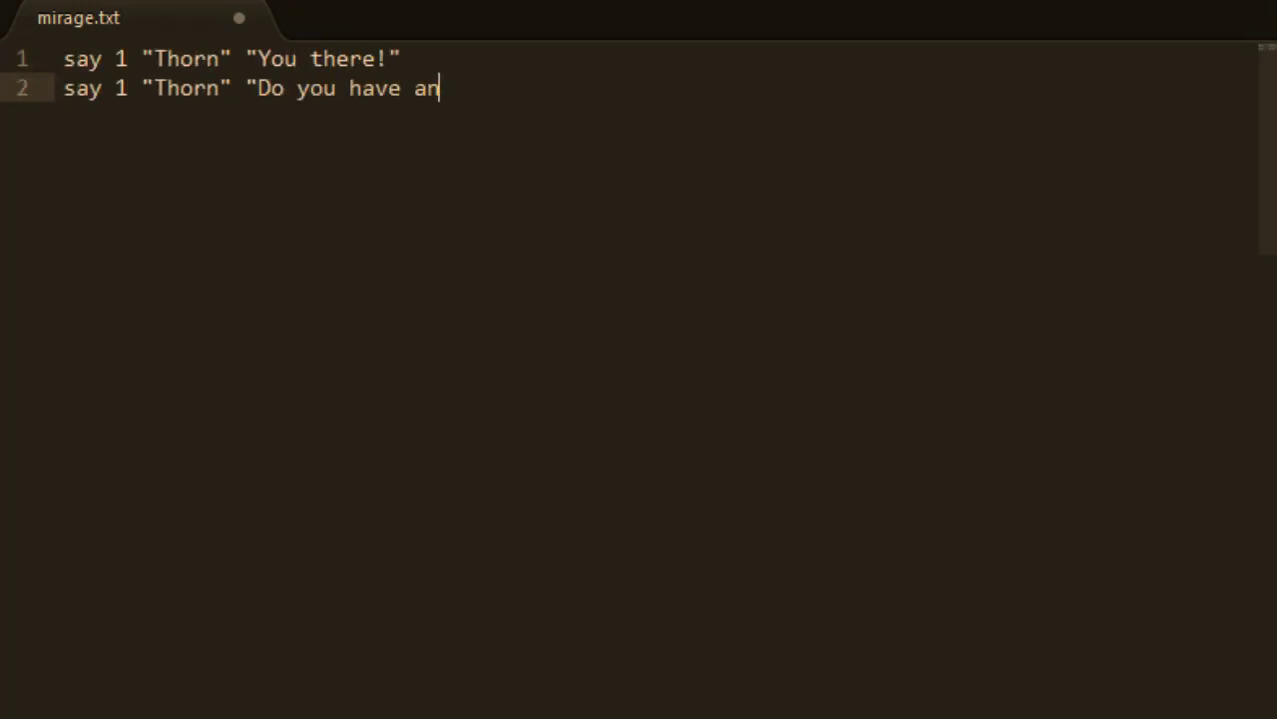
{"action": "type", "text": "y water?\""}
{"action": "key", "text": "Return"}
{"action": "type", "text": "say 1 \"Thorn\" \"...[wait 0.2] it's a rock.\""}
{"action": "key", "text": "Return"}
{"action": "type", "text": "say 1 \"T"}
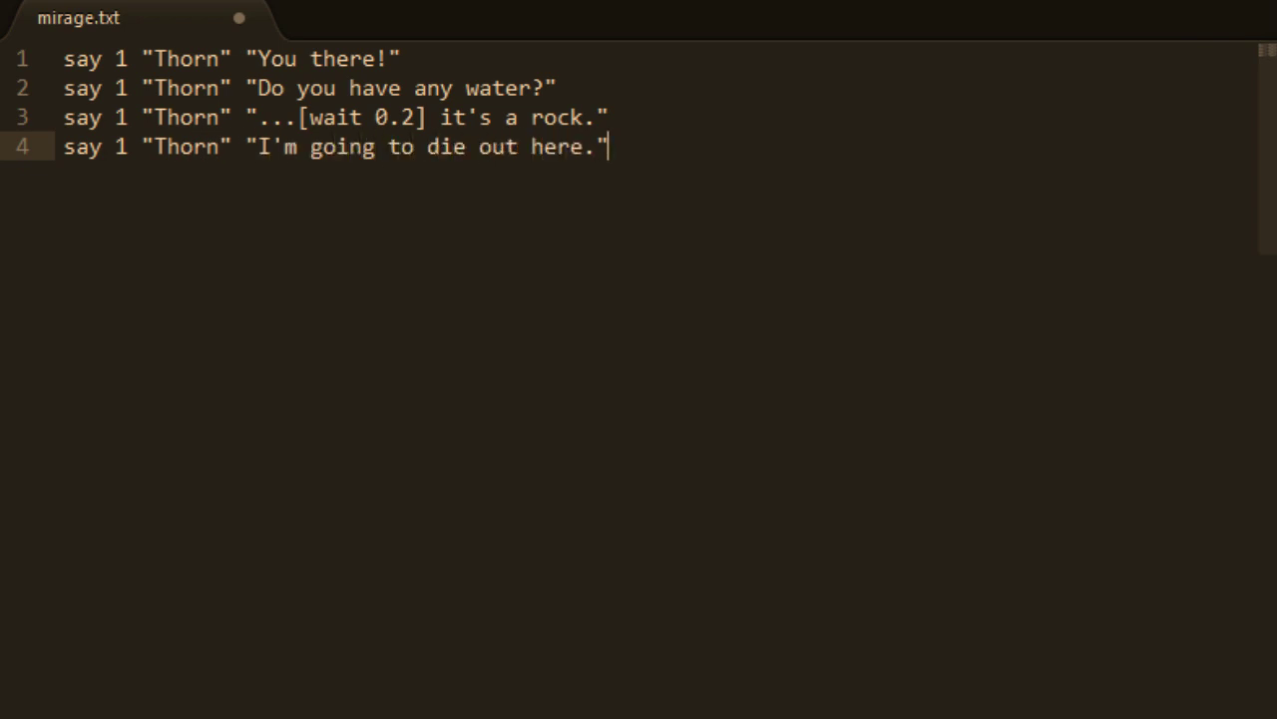
Add the header lines #name "Mirage" and #participants 1 above the say lines
{"action": "left_click", "coordinate": [63, 59]}
{"action": "key", "text": "Return"}
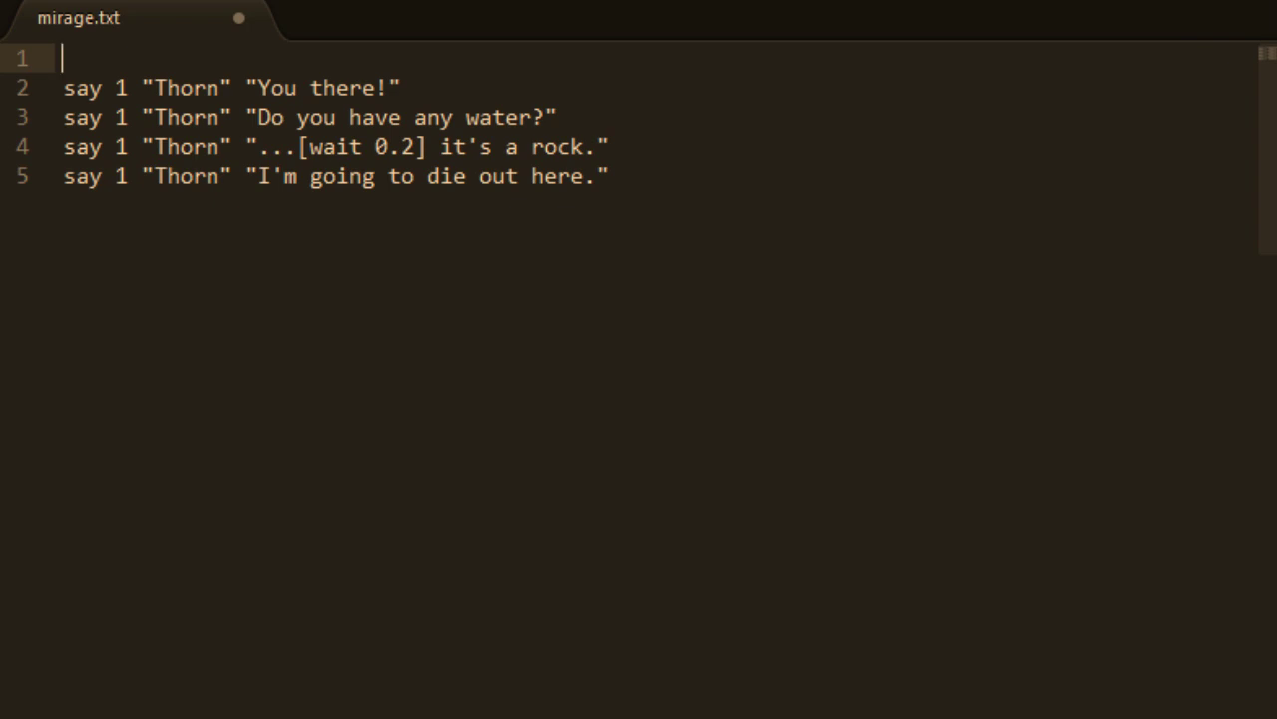
{"action": "type", "text": "#name \"Mirage\""}
{"action": "key", "text": "Return"}
{"action": "type", "text": "#partic"}
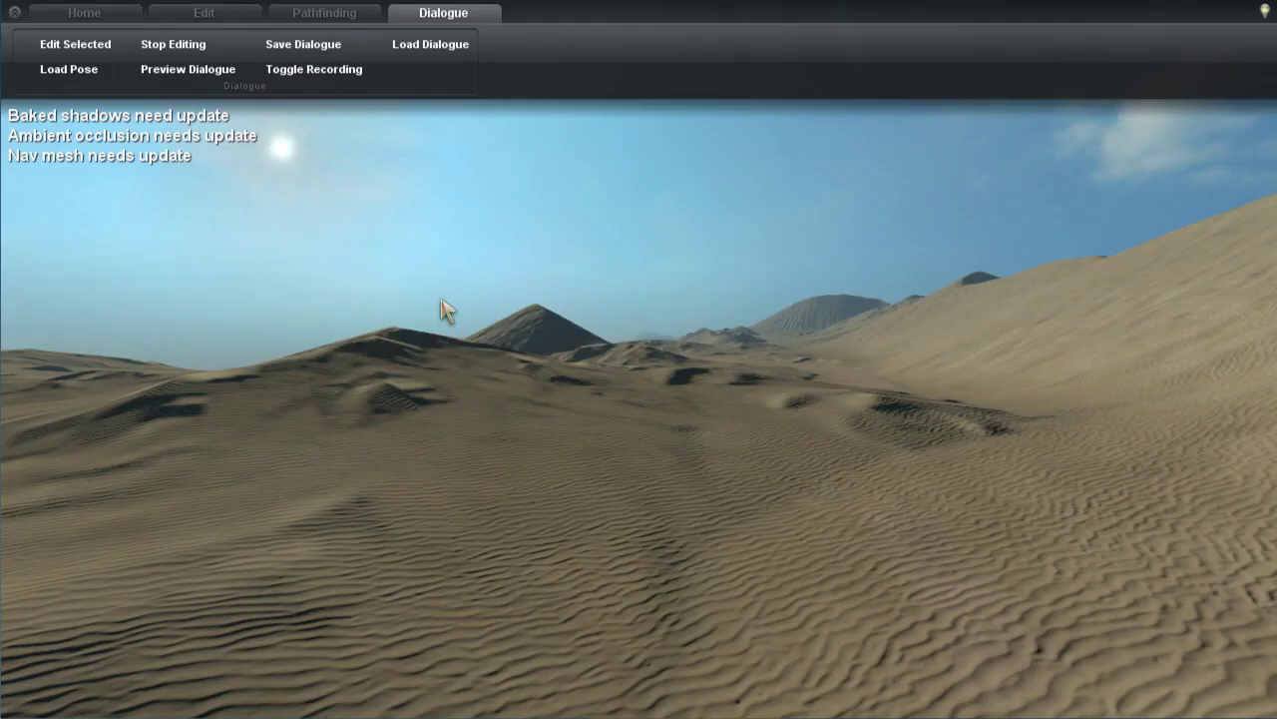
Load the mirage.txt dialogue into the desert level, place its box on the dunes and open it for editing
{"action": "left_click", "coordinate": [448, 51]}
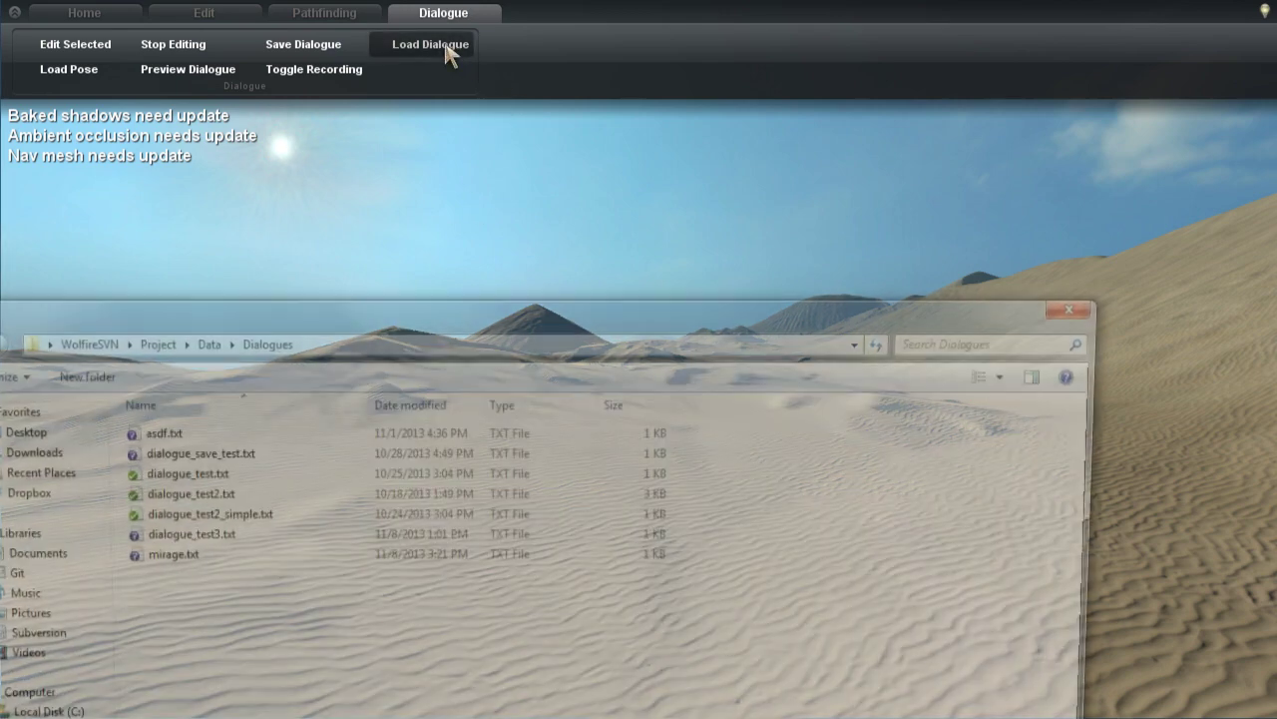
{"action": "double_click", "coordinate": [180, 558]}
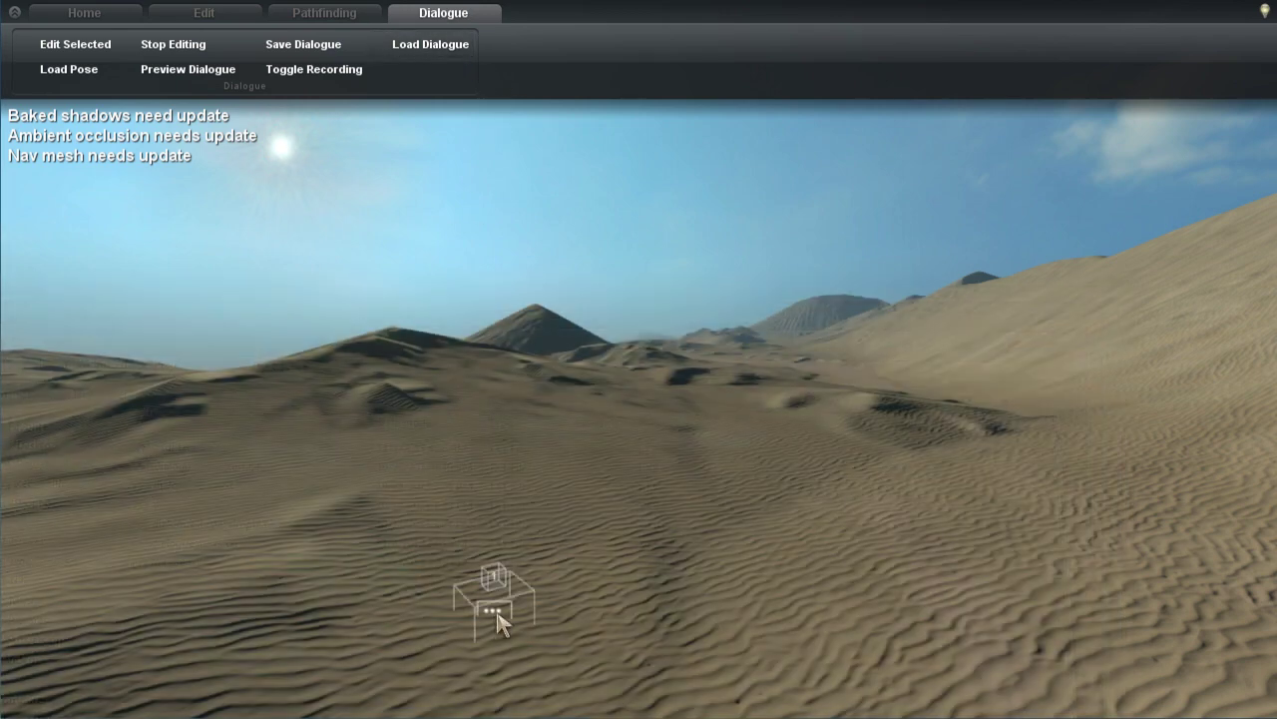
{"action": "left_click_drag", "start_coordinate": [502, 616], "coordinate": [512, 470]}
{"action": "left_click", "coordinate": [60, 46]}
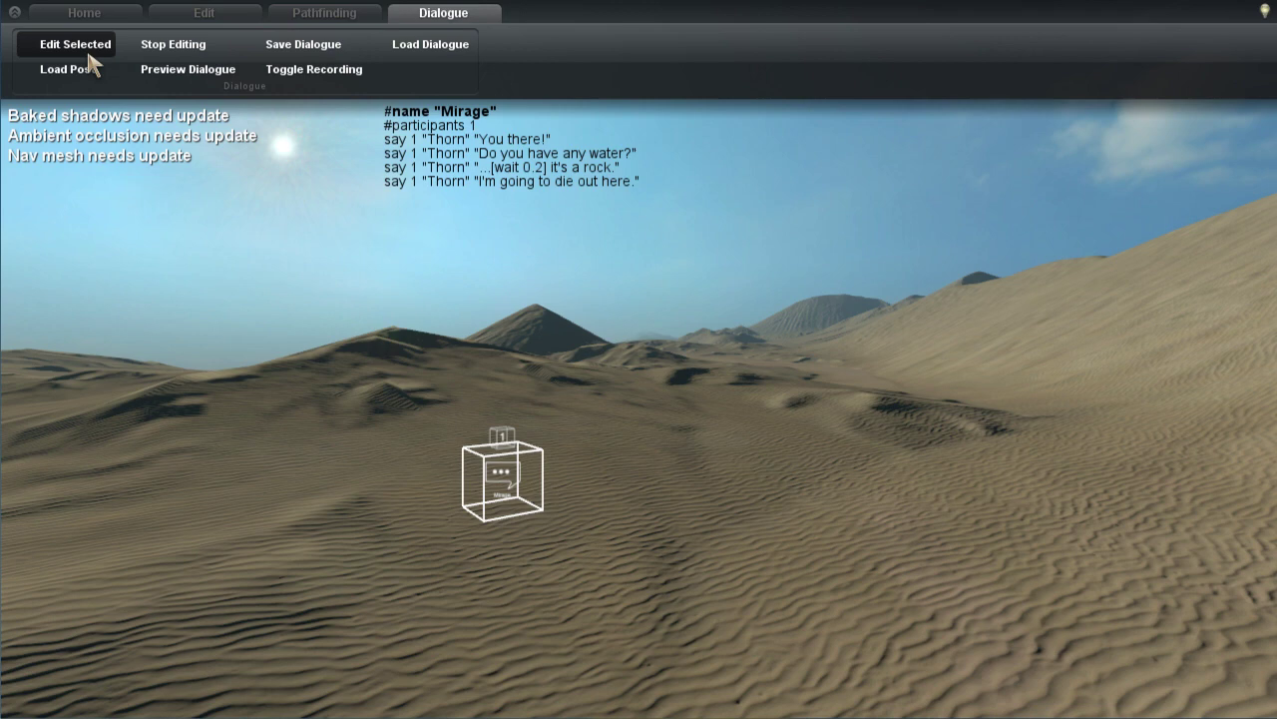
Step through the script lines of the Mirage dialogue and back to the first, and preview the dialogue
{"action": "key", "text": "Down"}
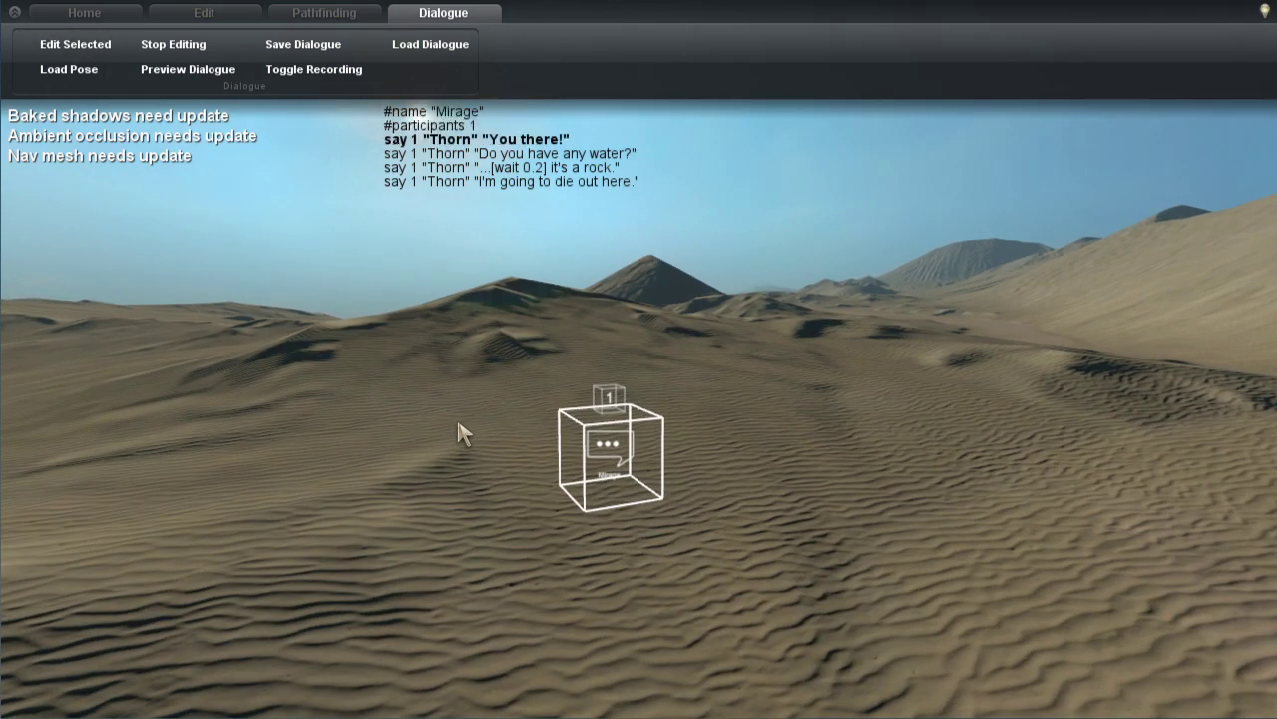
{"action": "key", "text": "Down"}
{"action": "key", "text": "Down"}
{"action": "key", "text": "Down"}
{"action": "key", "text": "Up"}
{"action": "key", "text": "Up"}
{"action": "key", "text": "Up"}
{"action": "key", "text": "Up"}
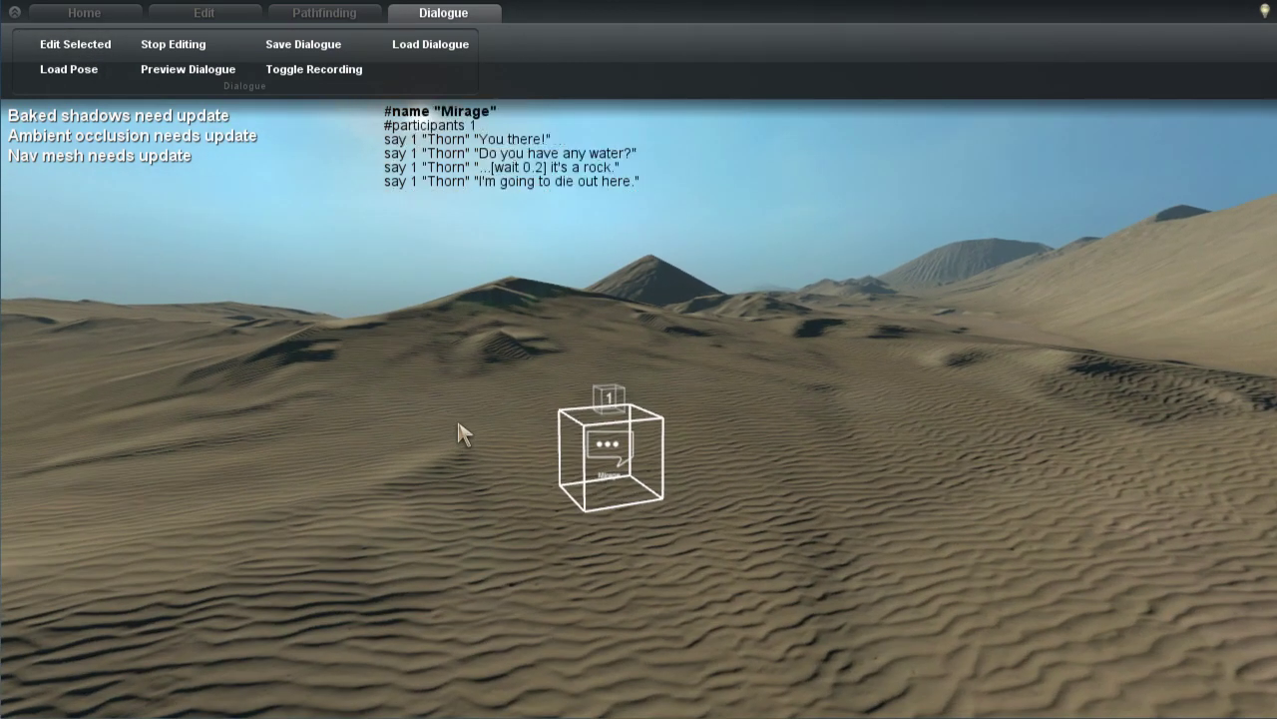
{"action": "left_click", "coordinate": [198, 72]}
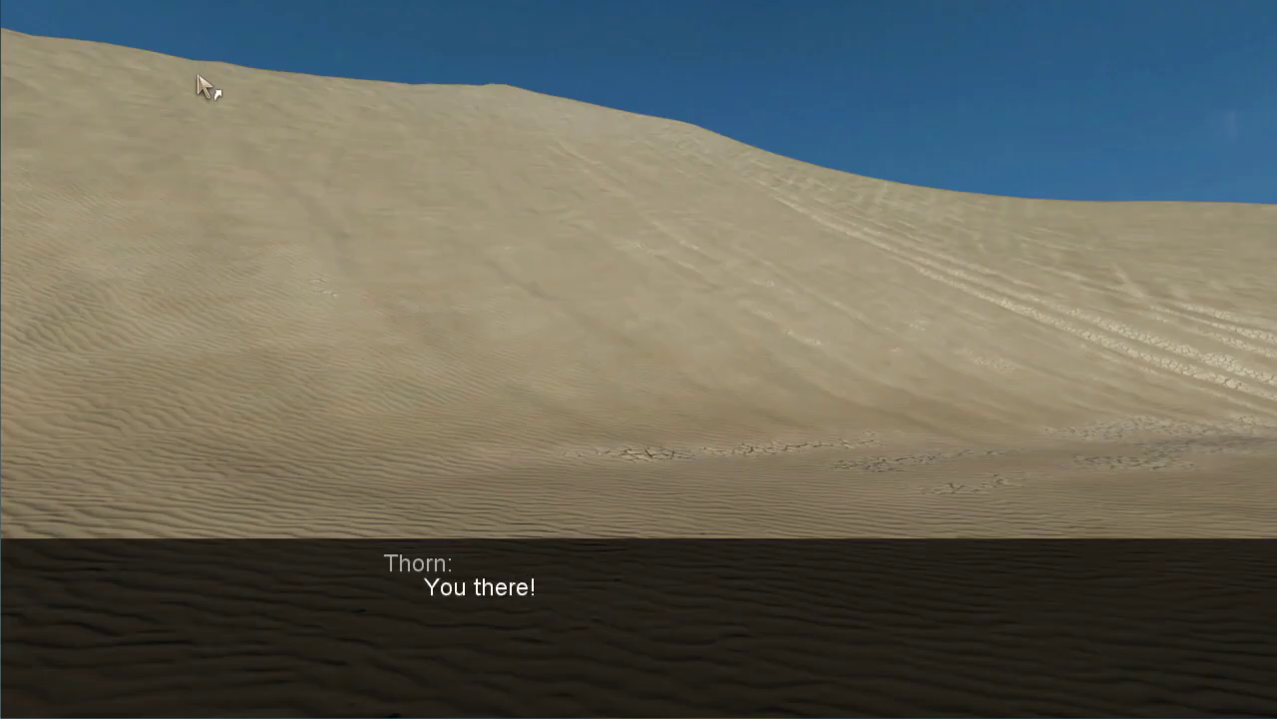
{"action": "left_click", "coordinate": [237, 274]}
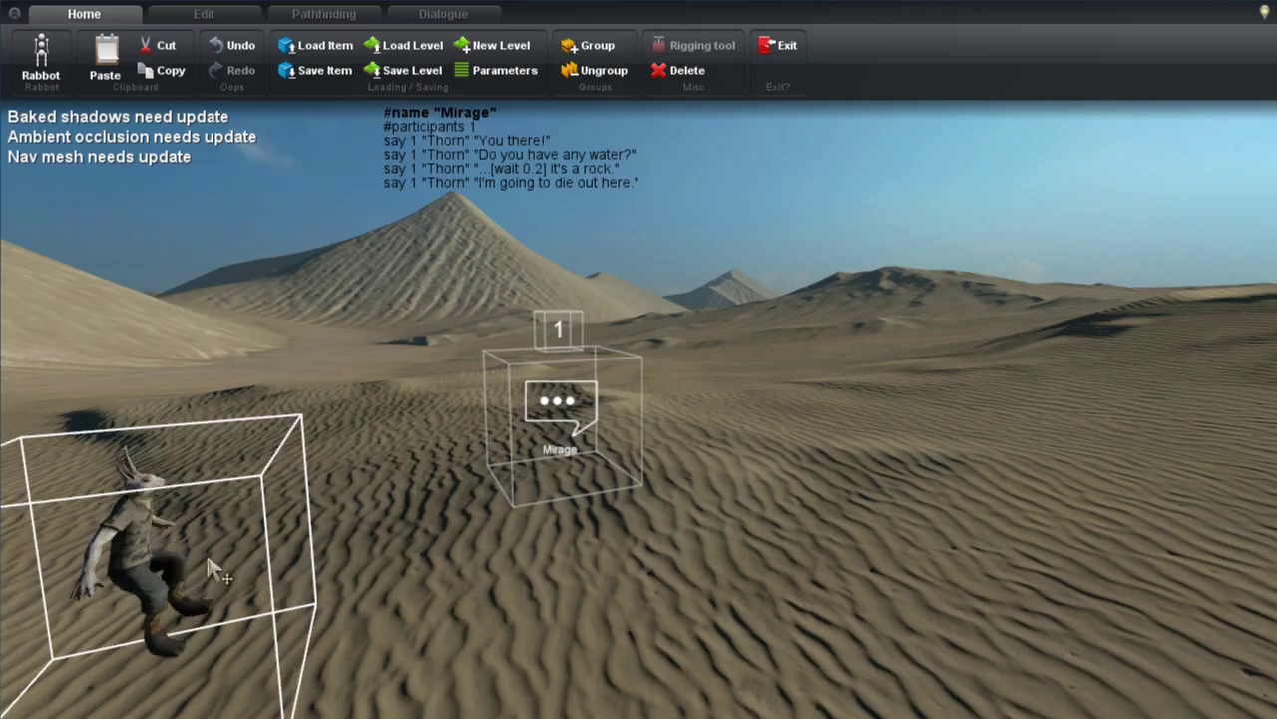
Connect the Mirage dialogue's participant marker 1 to the rabbit character
{"action": "left_click", "coordinate": [573, 340]}
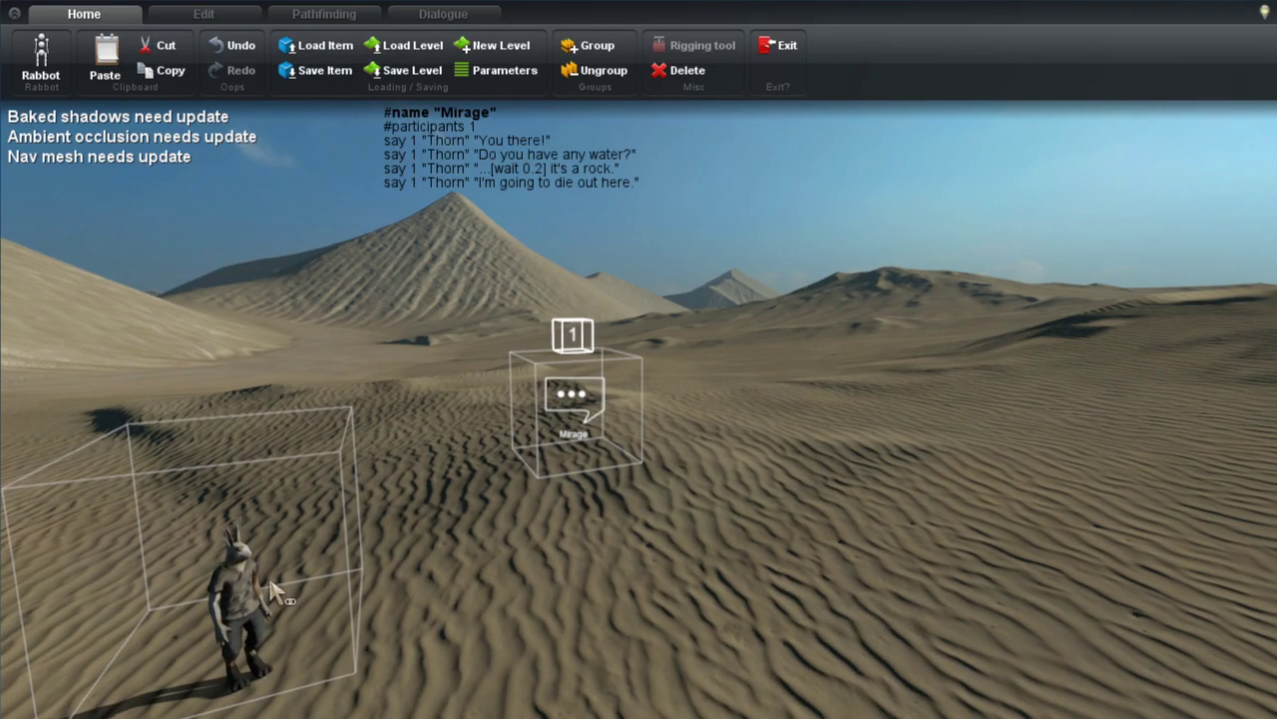
{"action": "left_click", "coordinate": [271, 582], "text": "alt"}
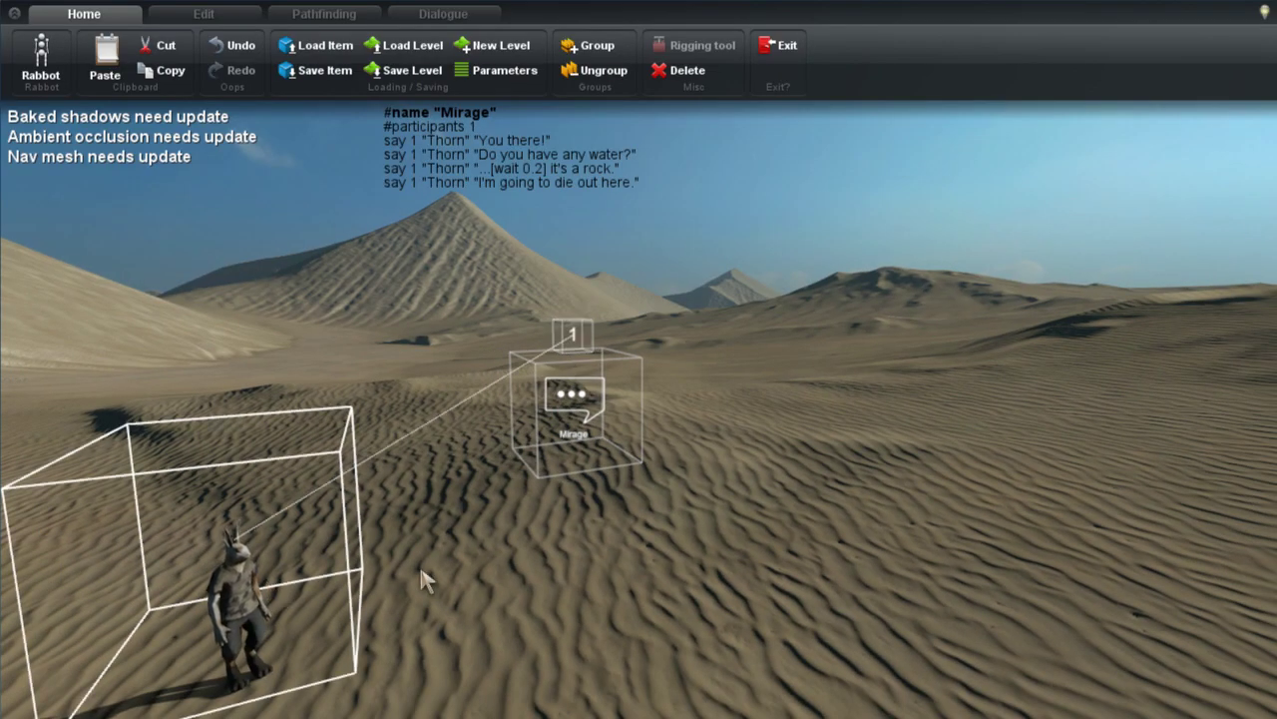
Turn on dialogue recording, then rotate the character to about -179 and move it onto the sand in front of the Mirage box
{"action": "mouse_move", "coordinate": [528, 553]}
{"action": "left_mouse_down"}
{"action": "mouse_move", "coordinate": [540, 568]}
{"action": "mouse_move", "coordinate": [793, 555]}
{"action": "left_mouse_up"}
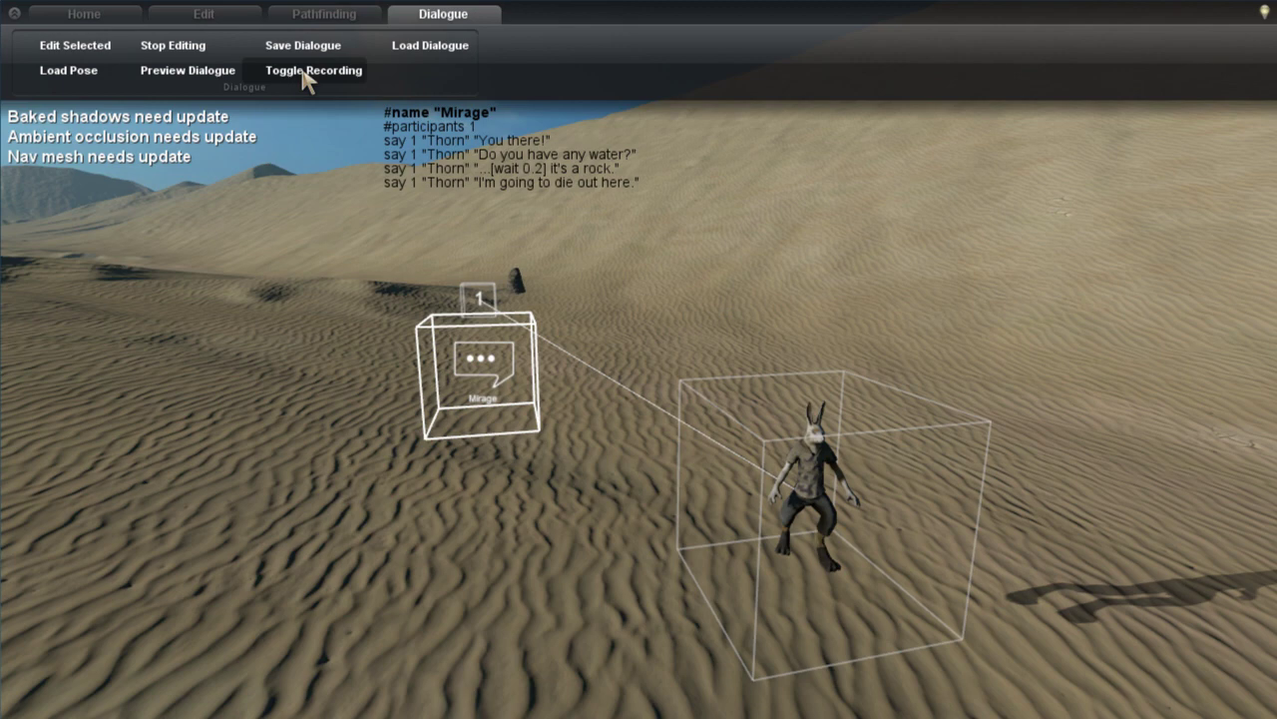
{"action": "left_click", "coordinate": [305, 72]}
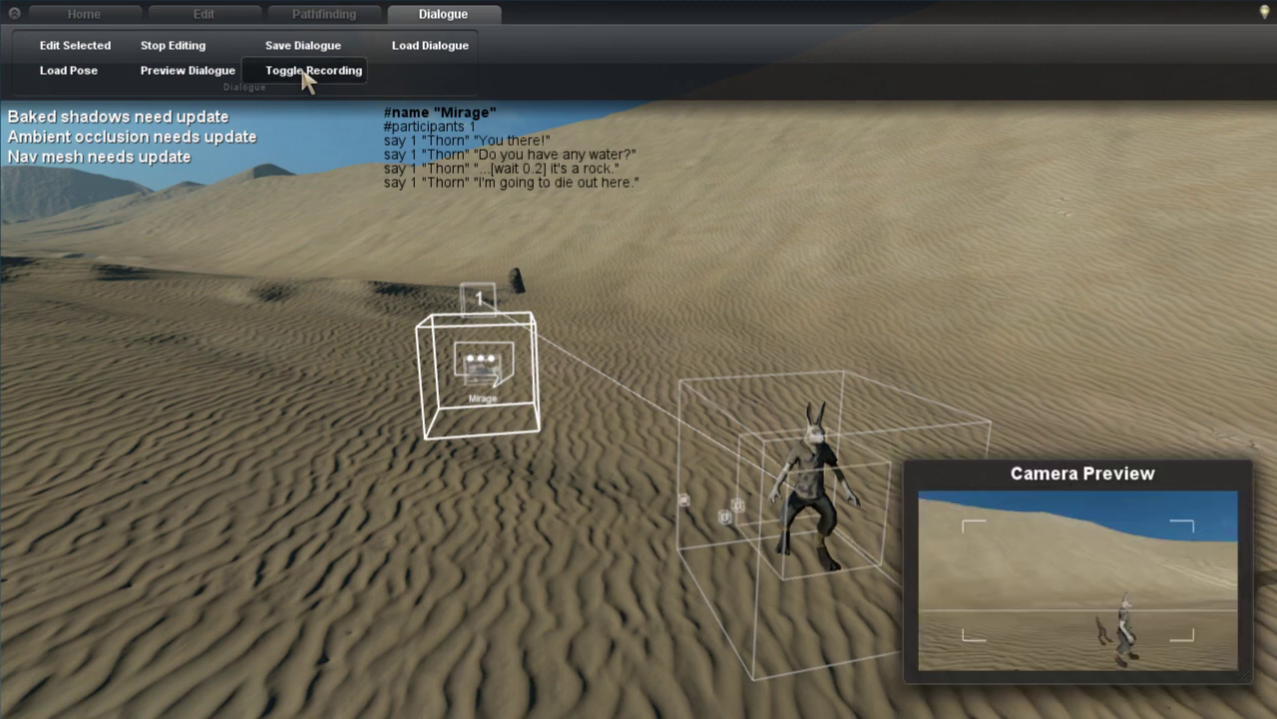
{"action": "left_click", "coordinate": [788, 507]}
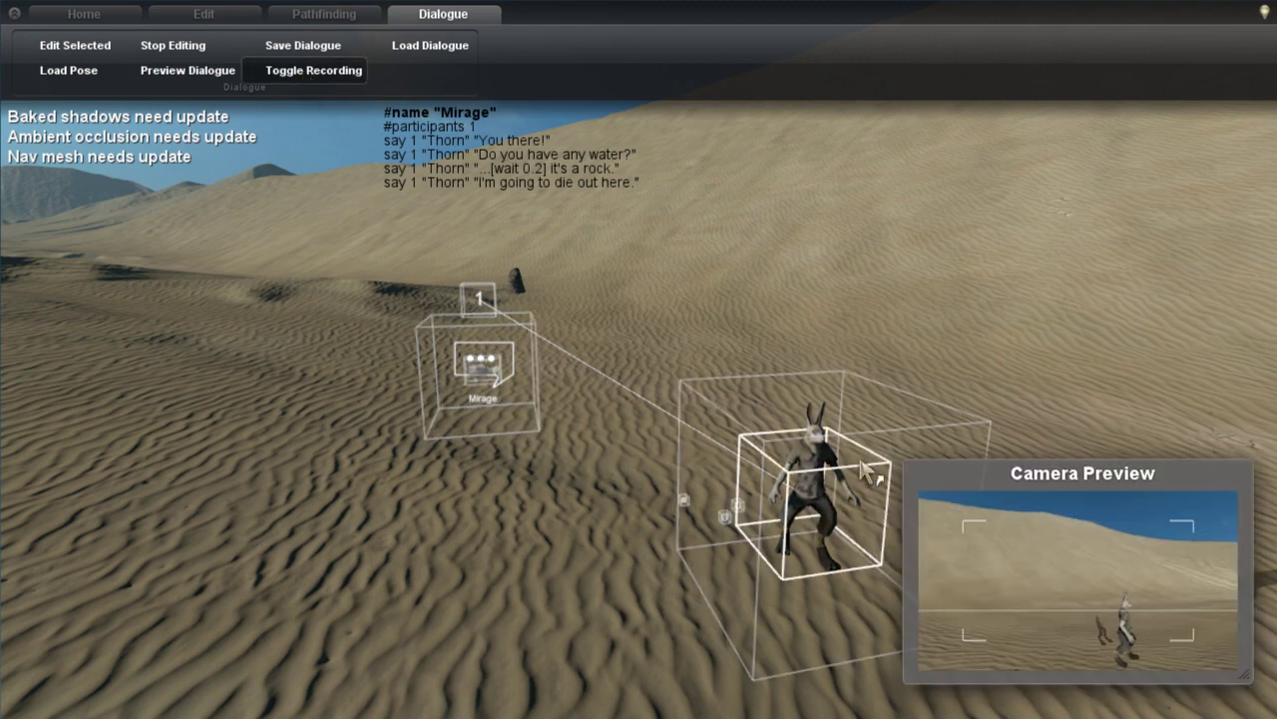
{"action": "left_click_drag", "start_coordinate": [865, 472], "coordinate": [549, 396], "text": "ctrl"}
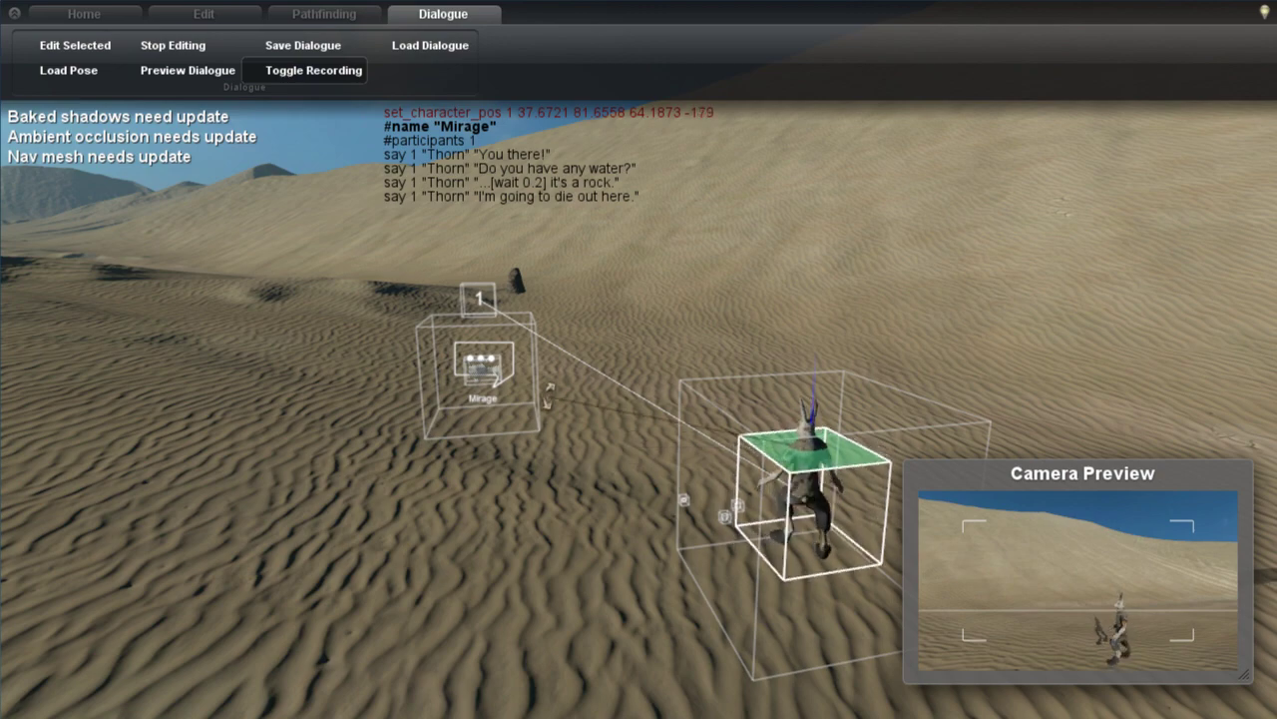
{"action": "left_click_drag", "start_coordinate": [813, 457], "coordinate": [577, 534]}
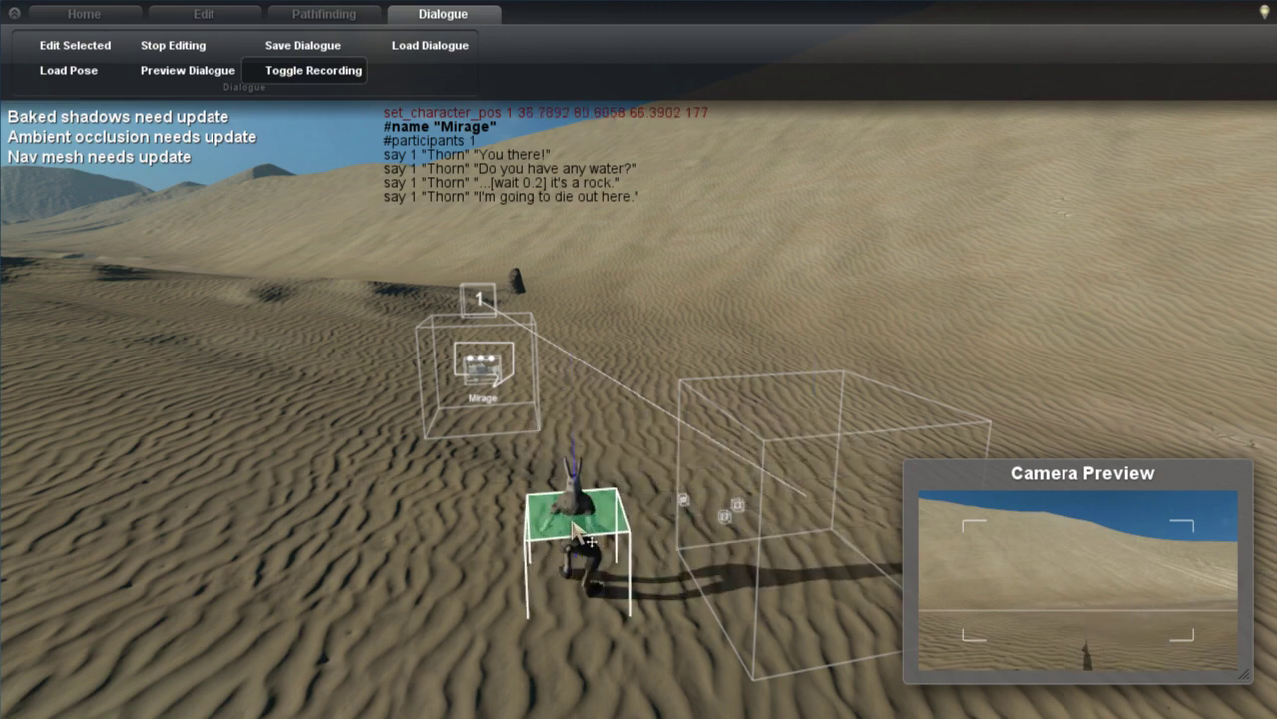
Place the dialogue camera to frame the character from the front, and move and resize the Camera Preview window
{"action": "left_click_drag", "start_coordinate": [421, 536], "coordinate": [497, 535]}
{"action": "key", "text": "w"}
{"action": "key", "text": "a"}
{"action": "key", "text": "d"}
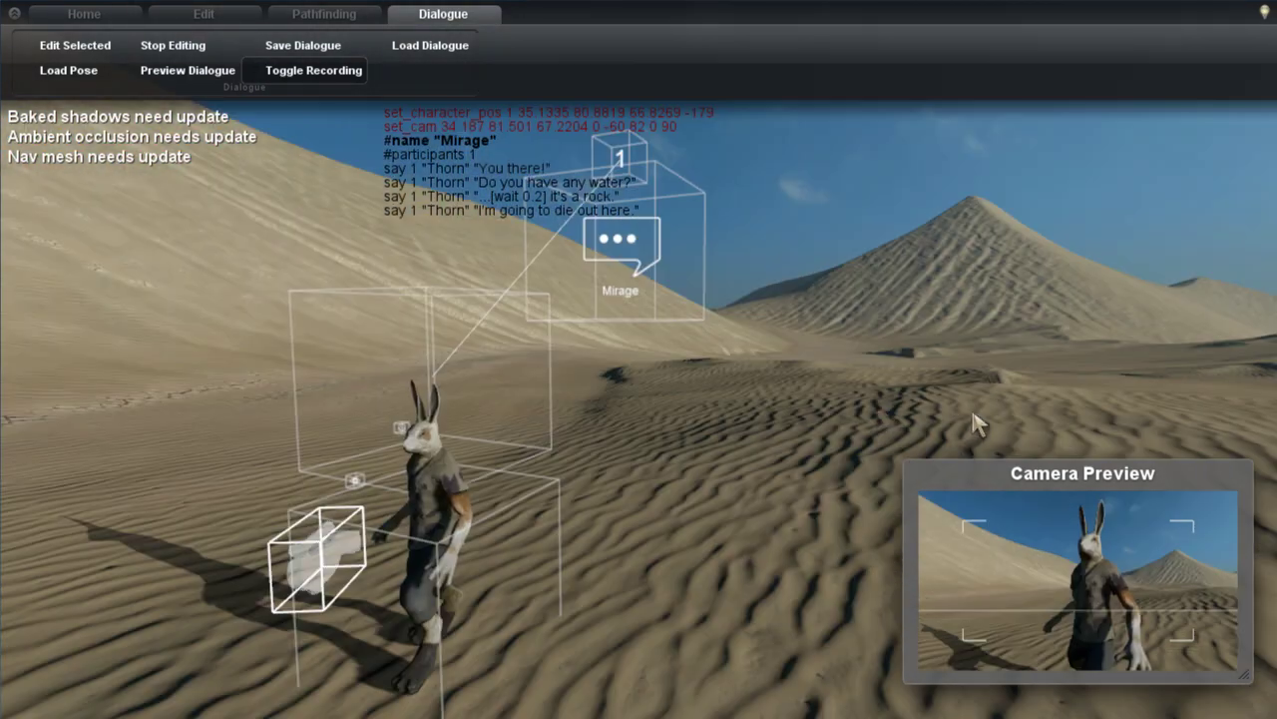
{"action": "left_click_drag", "start_coordinate": [1013, 478], "coordinate": [818, 273]}
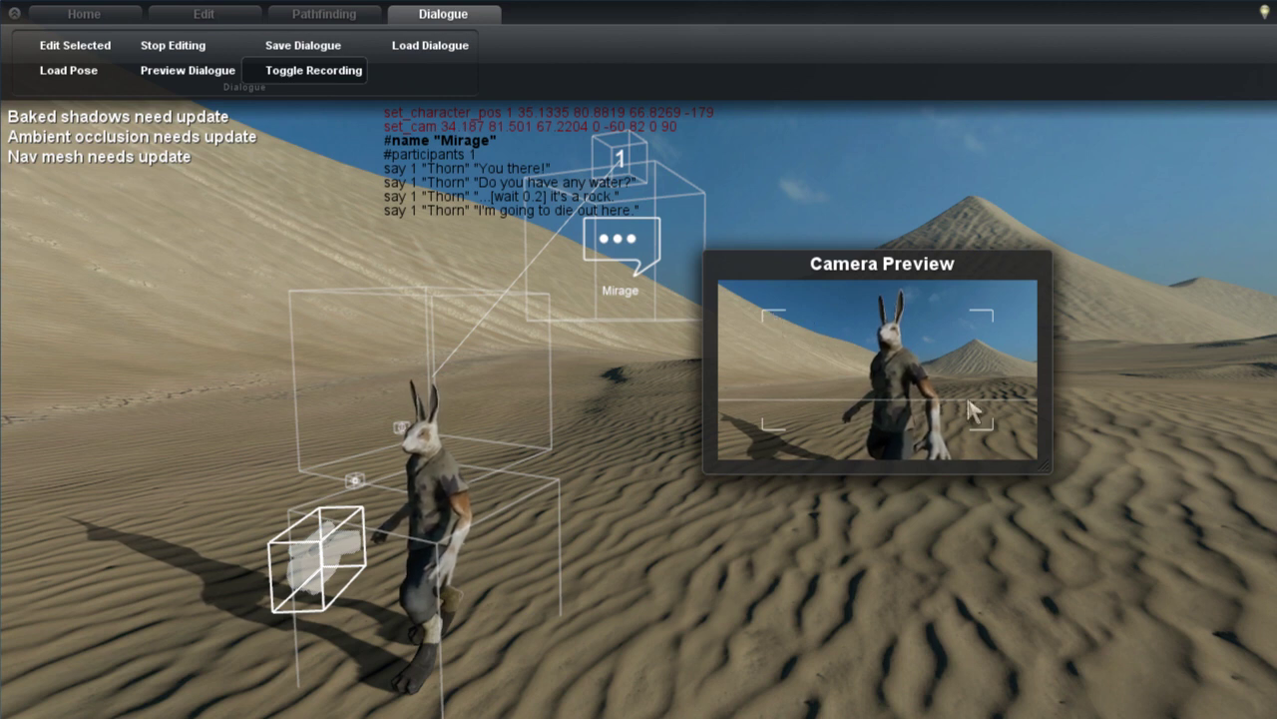
{"action": "left_click_drag", "start_coordinate": [1043, 465], "coordinate": [1173, 410]}
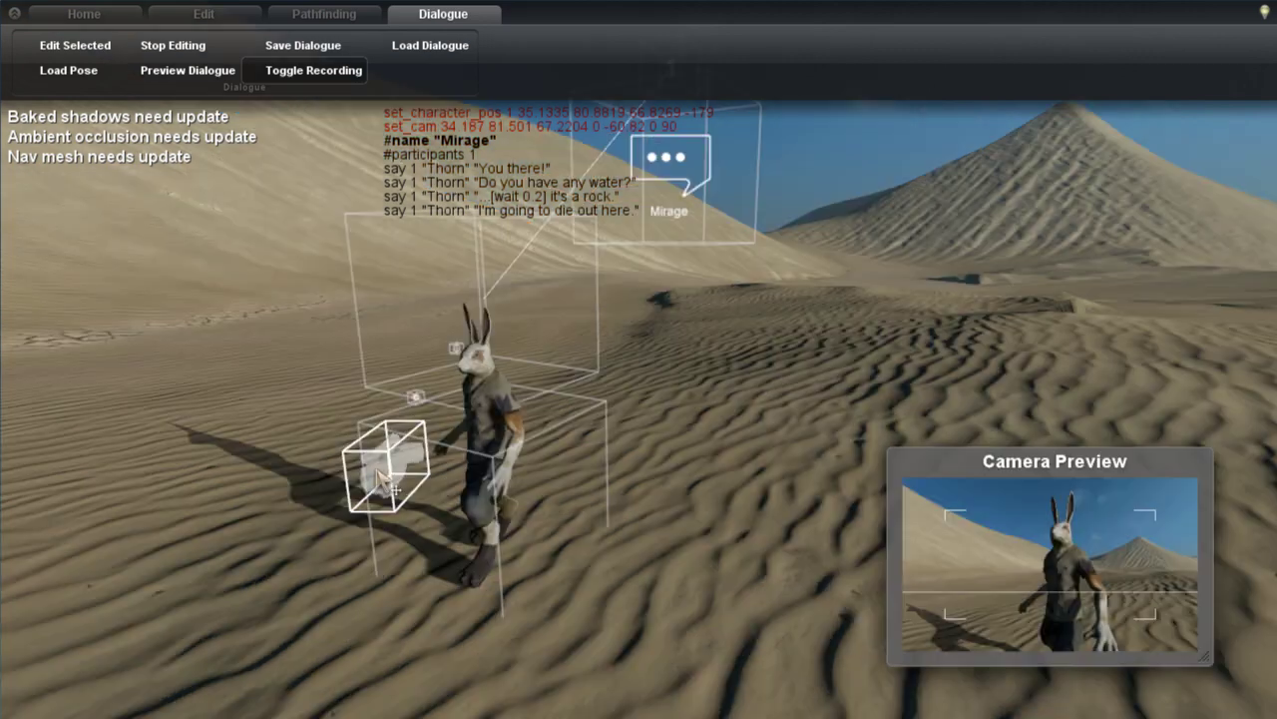
Reframe the opening shot closer on the character and set separate camera shots for the remaining say lines
{"action": "left_click_drag", "start_coordinate": [385, 456], "coordinate": [409, 429]}
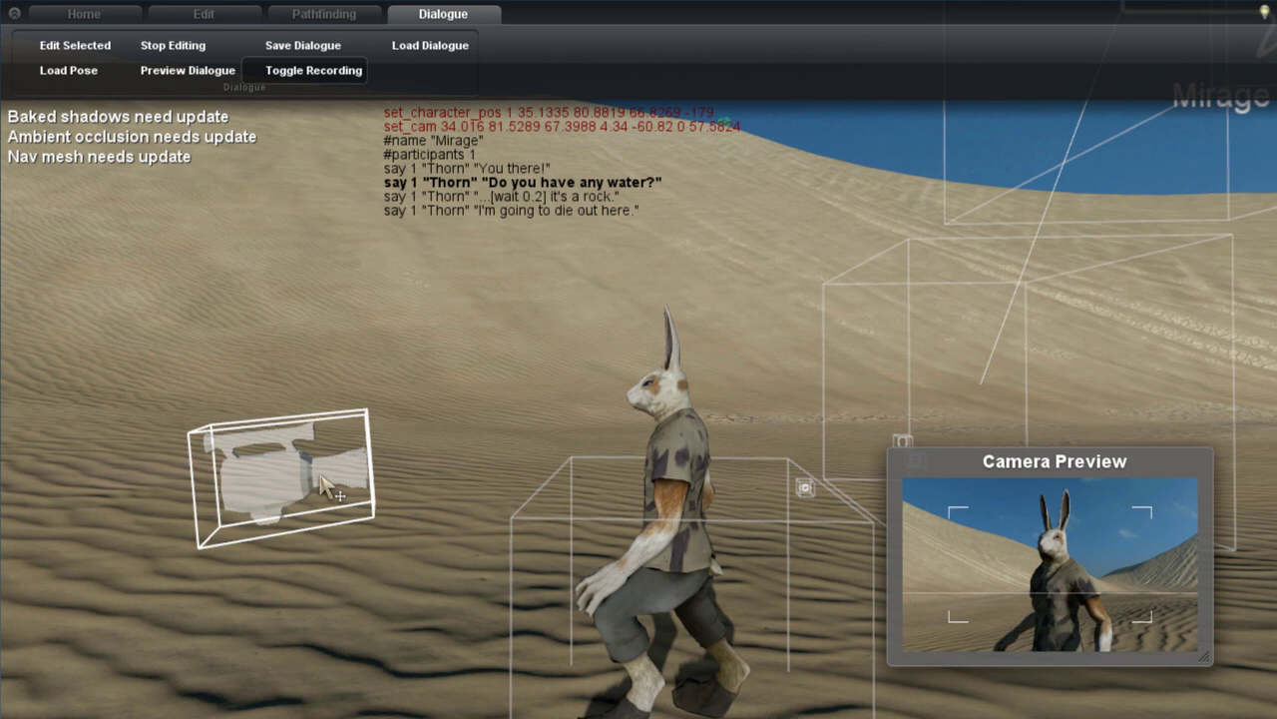
{"action": "left_click_drag", "start_coordinate": [317, 473], "coordinate": [249, 412]}
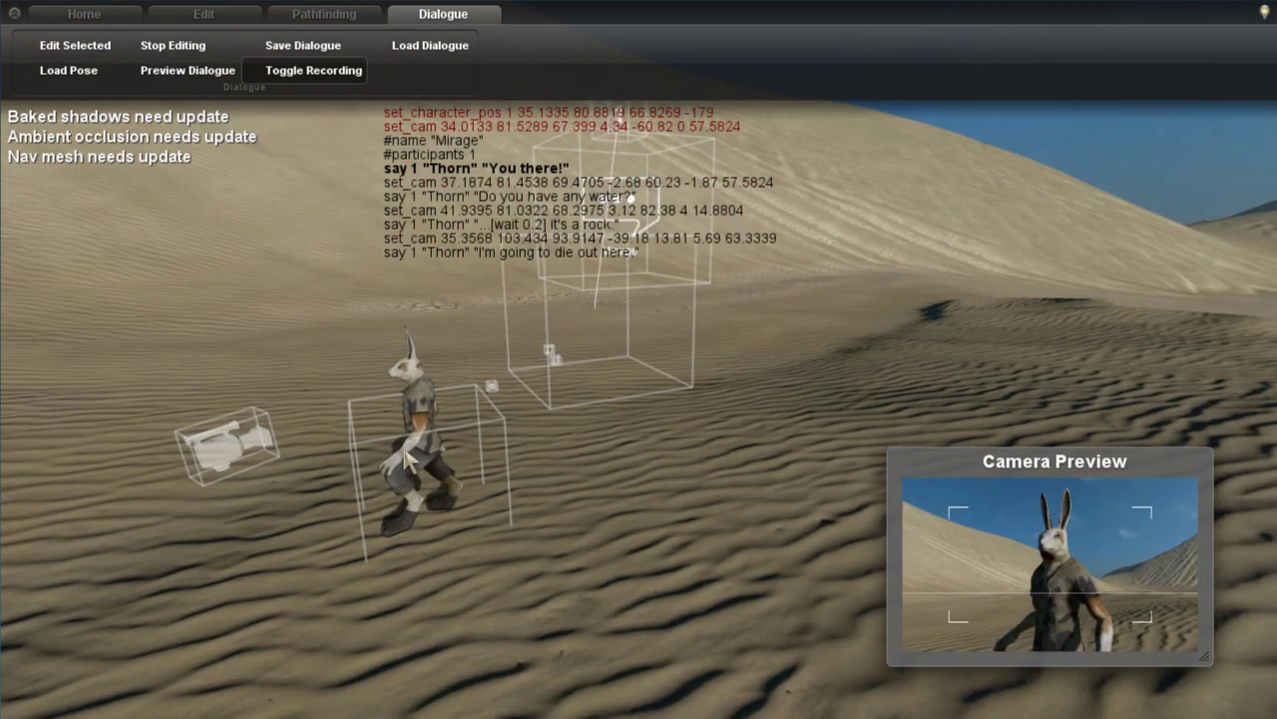
Apply the r_dialogue_point.anm pose to the character for the opening "You there!" line
{"action": "left_click", "coordinate": [83, 72]}
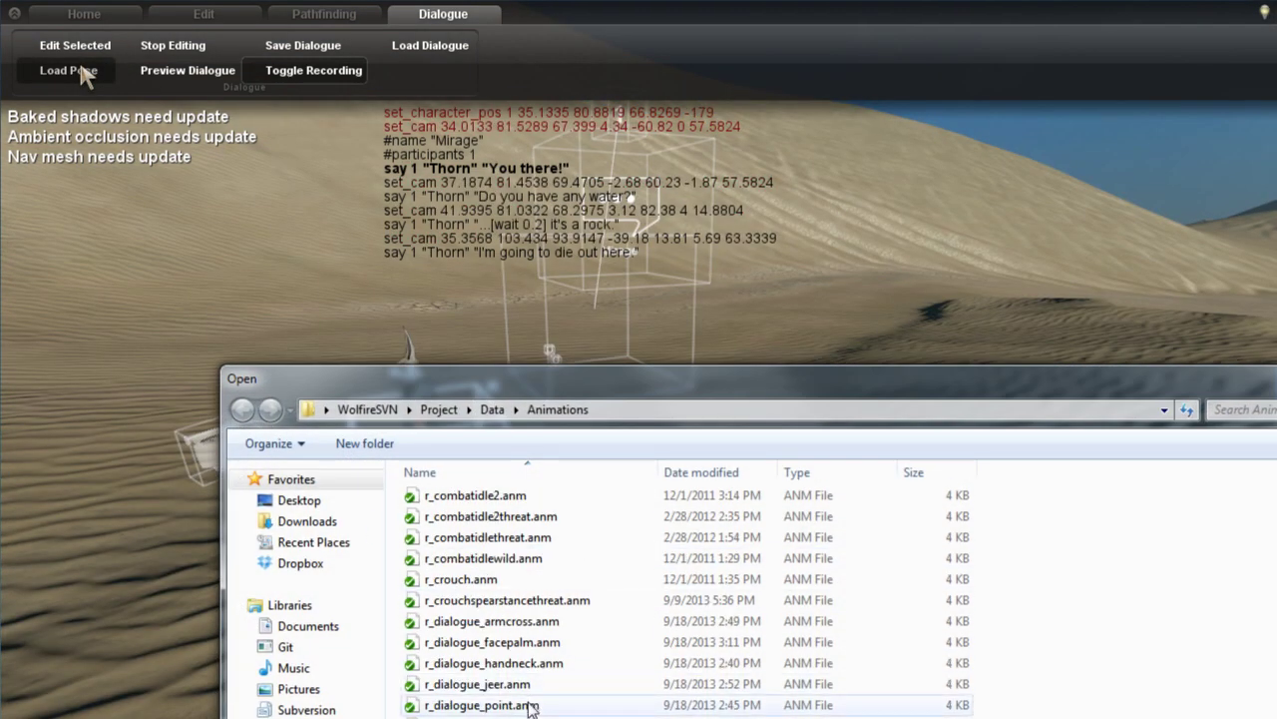
{"action": "double_click", "coordinate": [530, 707]}
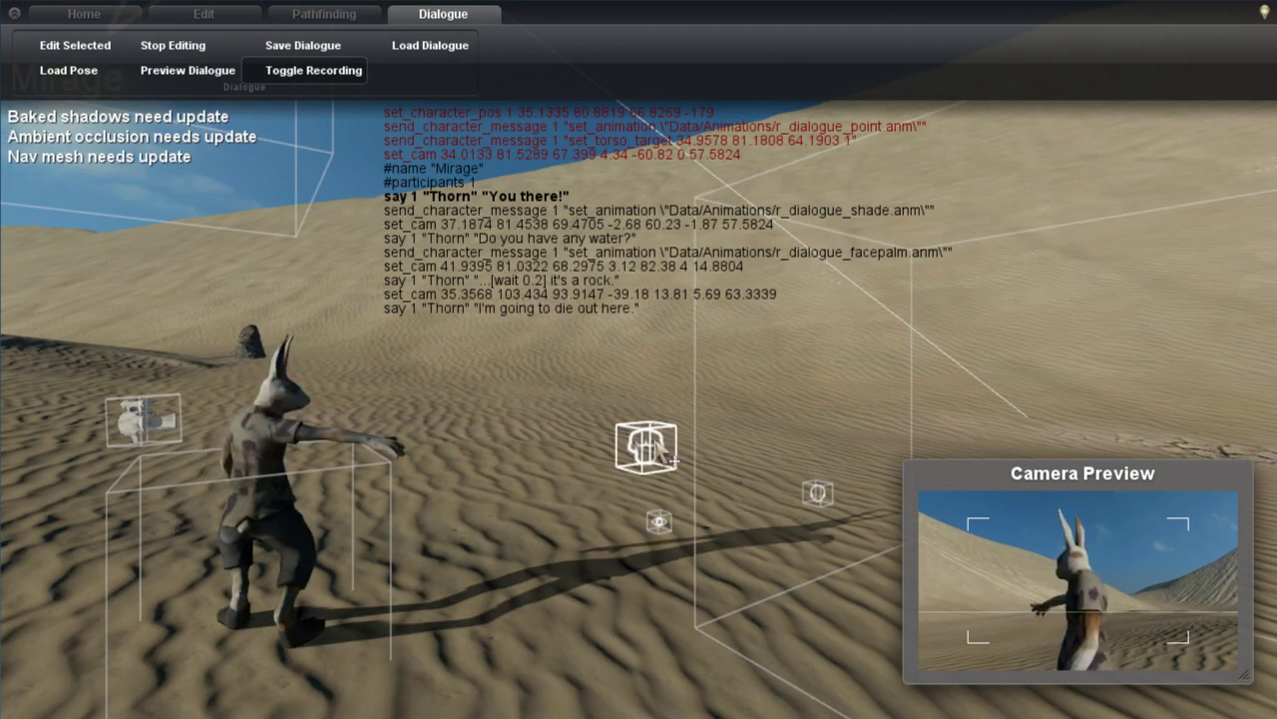
Aim the character's torso, head and eye targets toward the dialogue camera, and preview the dialogue
{"action": "left_click_drag", "start_coordinate": [642, 454], "coordinate": [244, 344]}
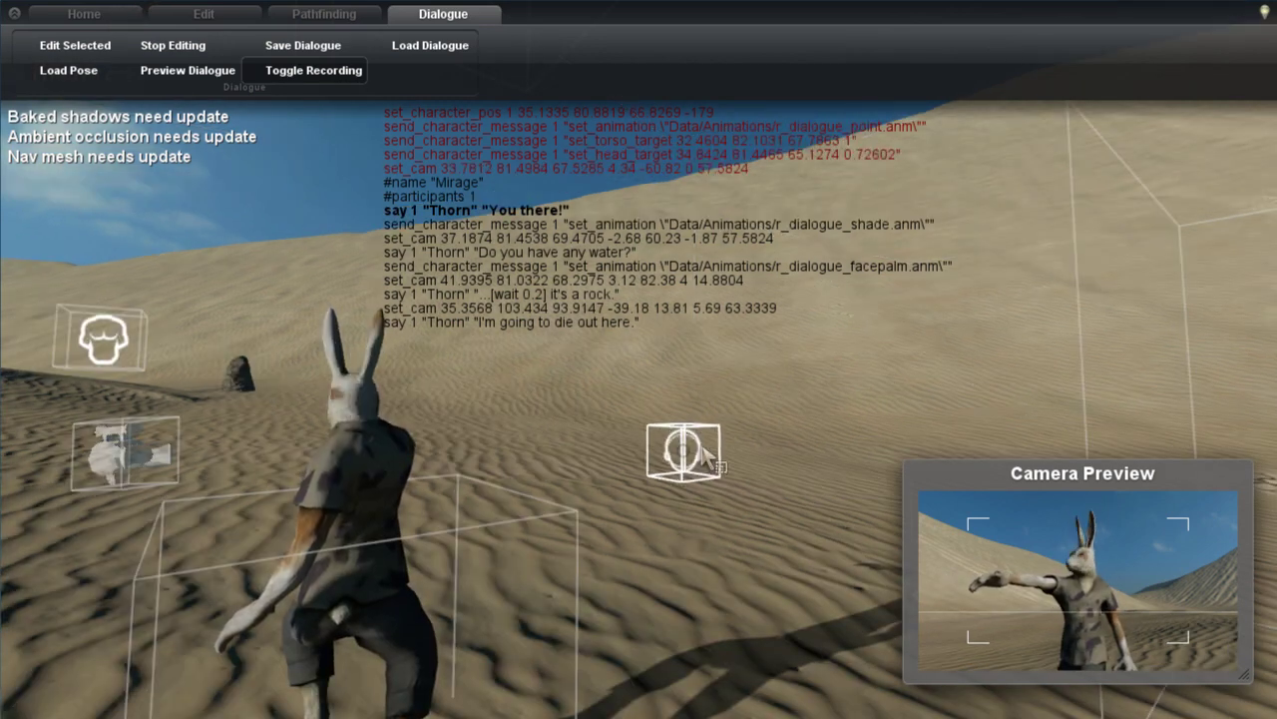
{"action": "left_click_drag", "start_coordinate": [709, 461], "coordinate": [255, 529]}
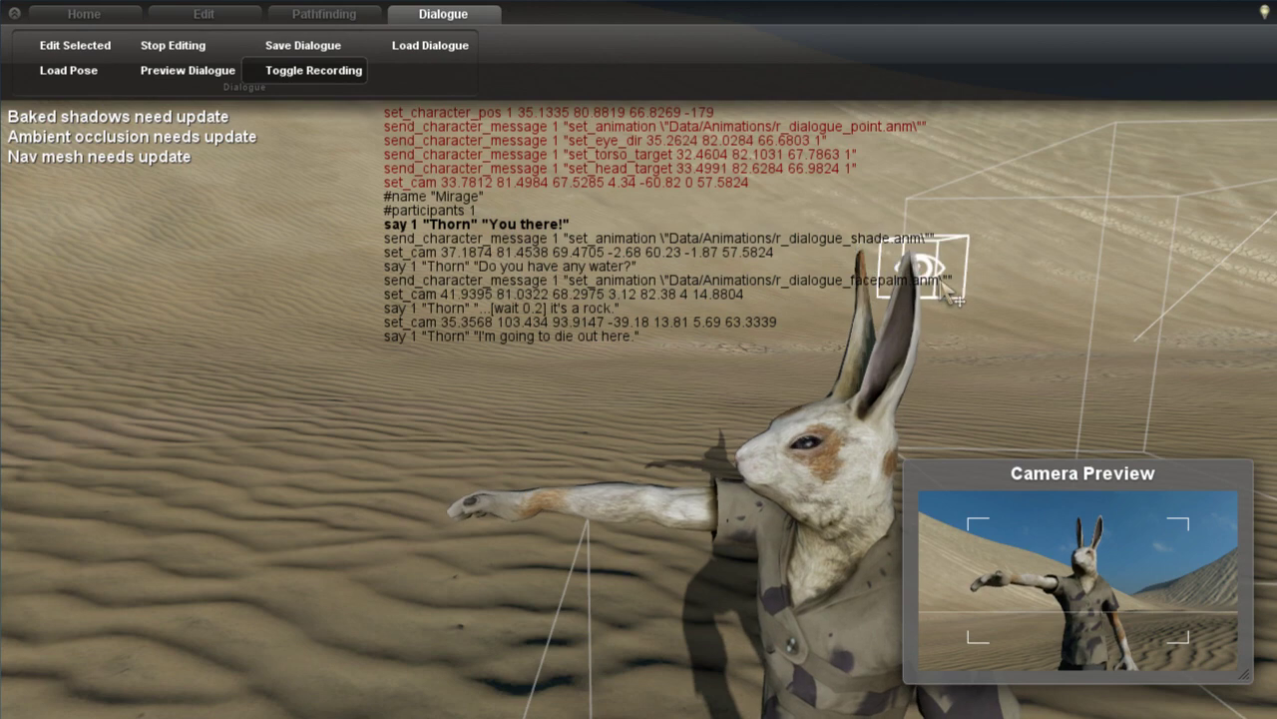
{"action": "left_click_drag", "start_coordinate": [942, 256], "coordinate": [171, 395]}
{"action": "left_click", "coordinate": [212, 71]}
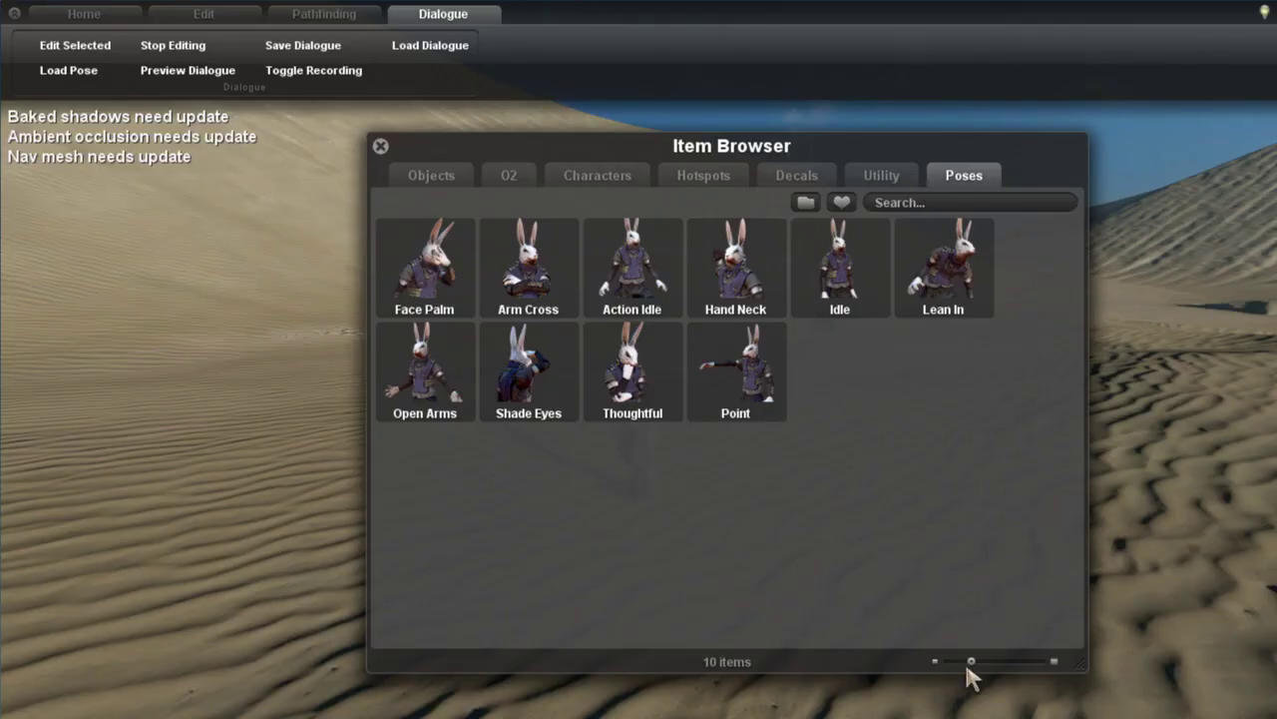
Enlarge the pose thumbnails in the Item Browser, and move and resize the browser window
{"action": "left_click_drag", "start_coordinate": [966, 666], "coordinate": [986, 662]}
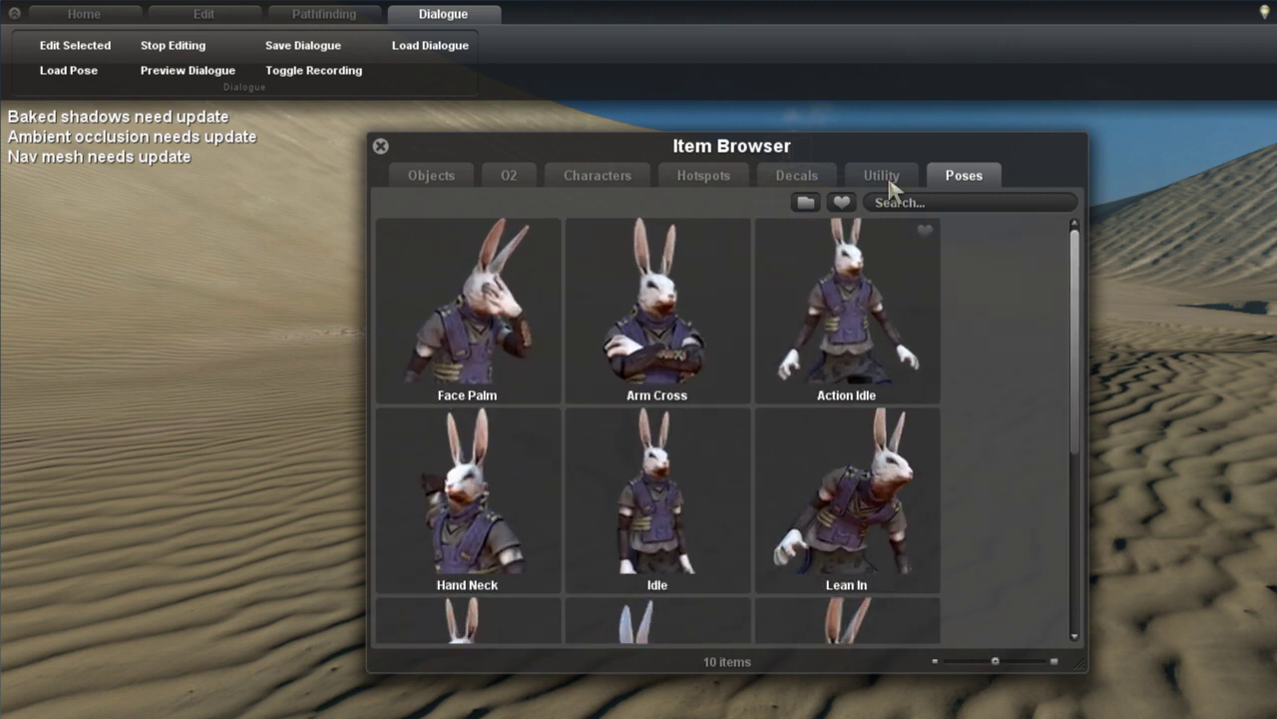
{"action": "left_click_drag", "start_coordinate": [886, 155], "coordinate": [883, 117]}
{"action": "left_click_drag", "start_coordinate": [1079, 628], "coordinate": [982, 673]}
{"action": "mouse_move", "coordinate": [975, 337]}
{"action": "left_mouse_down"}
{"action": "mouse_move", "coordinate": [997, 540]}
{"action": "mouse_move", "coordinate": [961, 319]}
{"action": "left_mouse_up"}
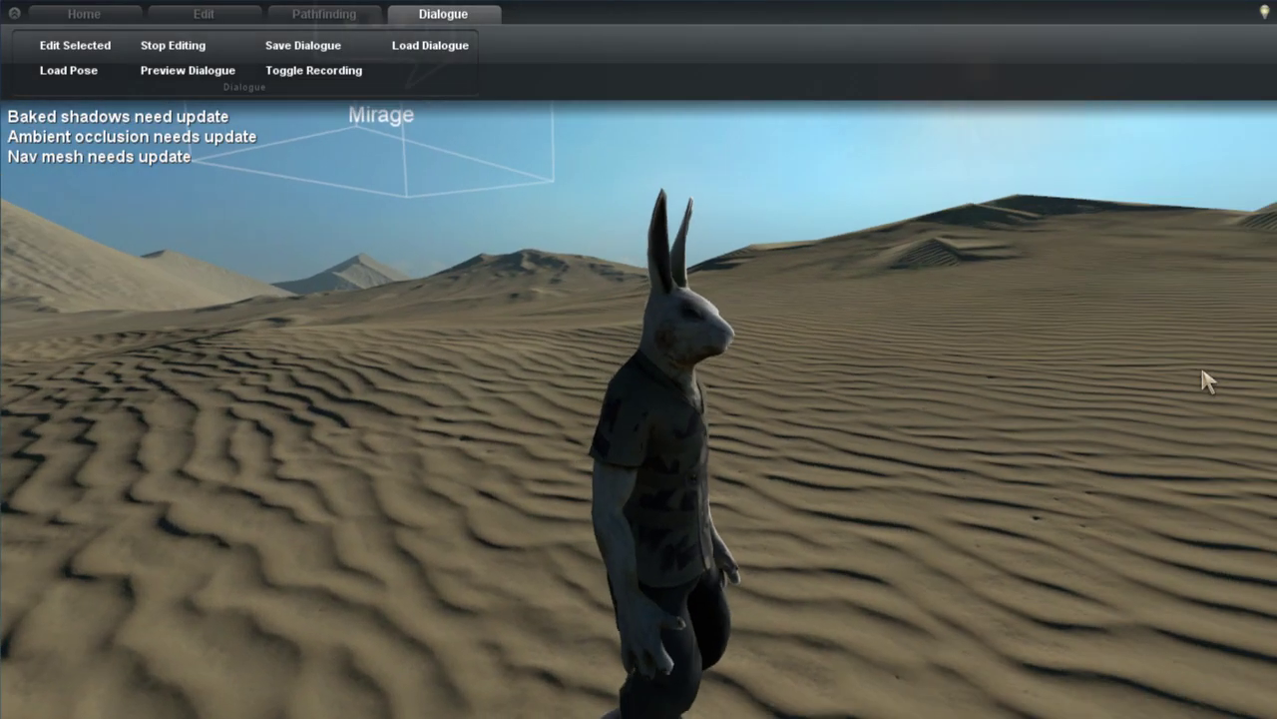
{"action": "key", "text": "d"}
{"action": "left_click_drag", "start_coordinate": [1203, 370], "coordinate": [1174, 379]}
{"action": "key", "text": "w"}
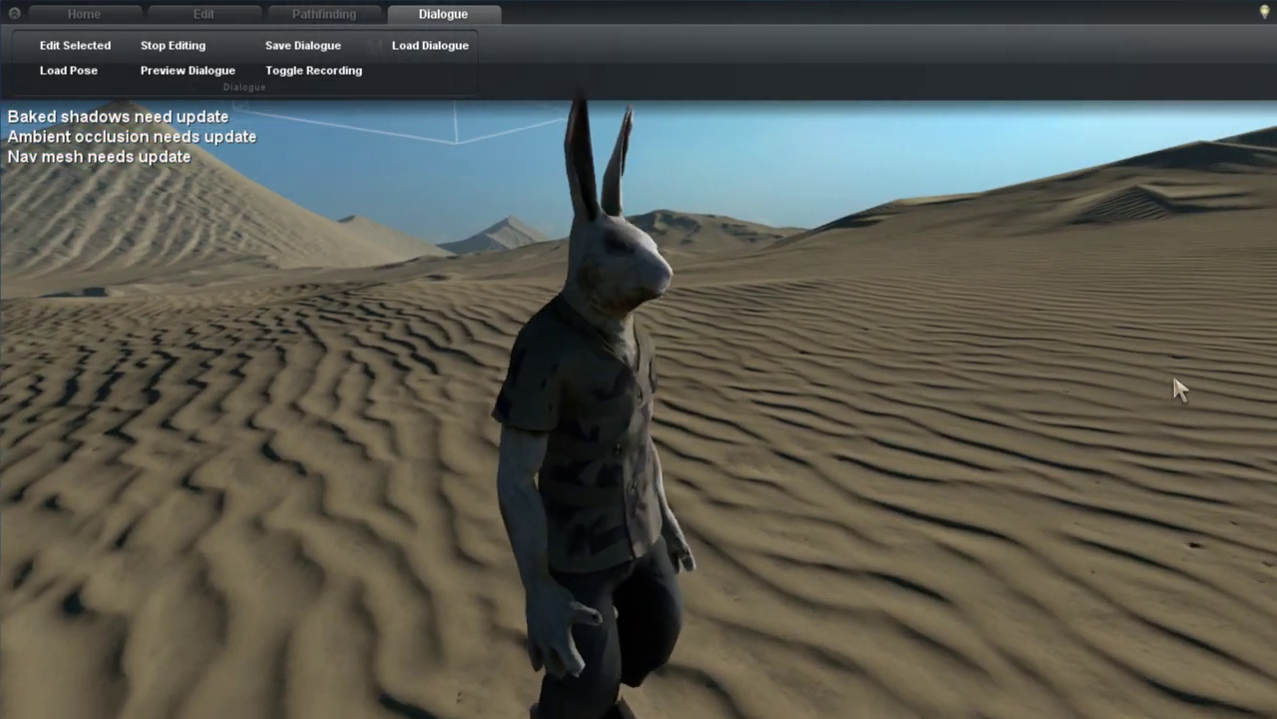